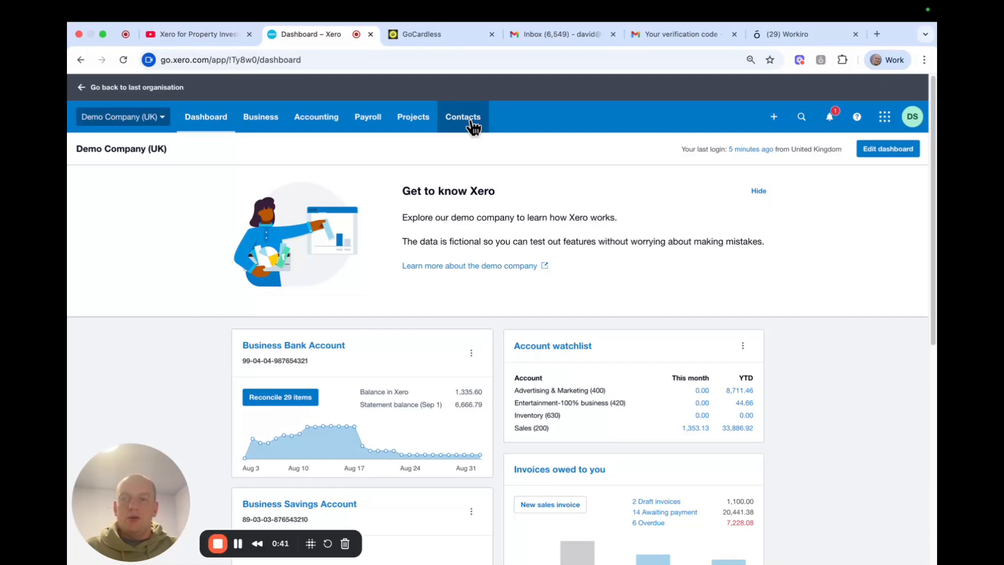
Start a new contact from All Contacts and enter the contact's full name
click(473, 126)
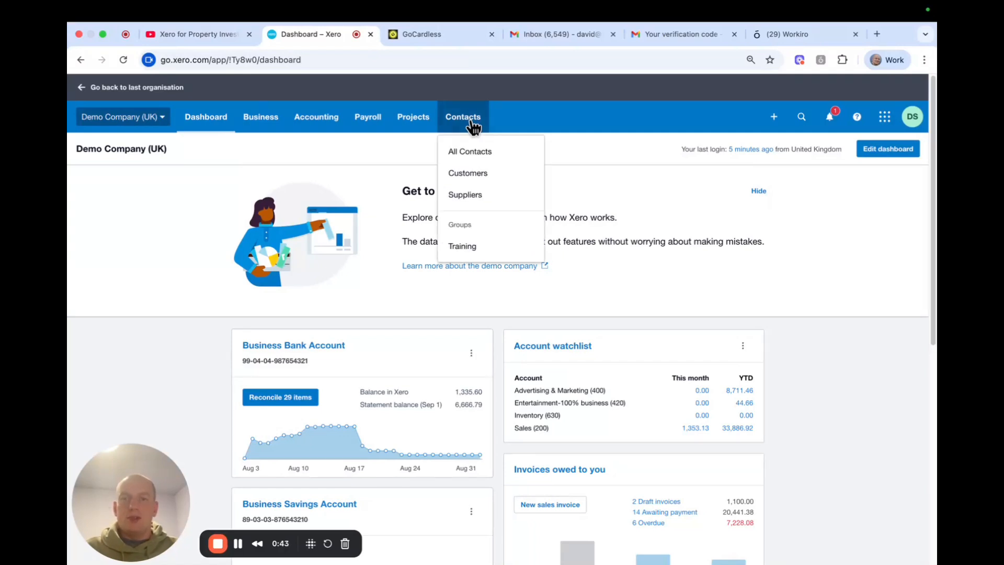
click(489, 153)
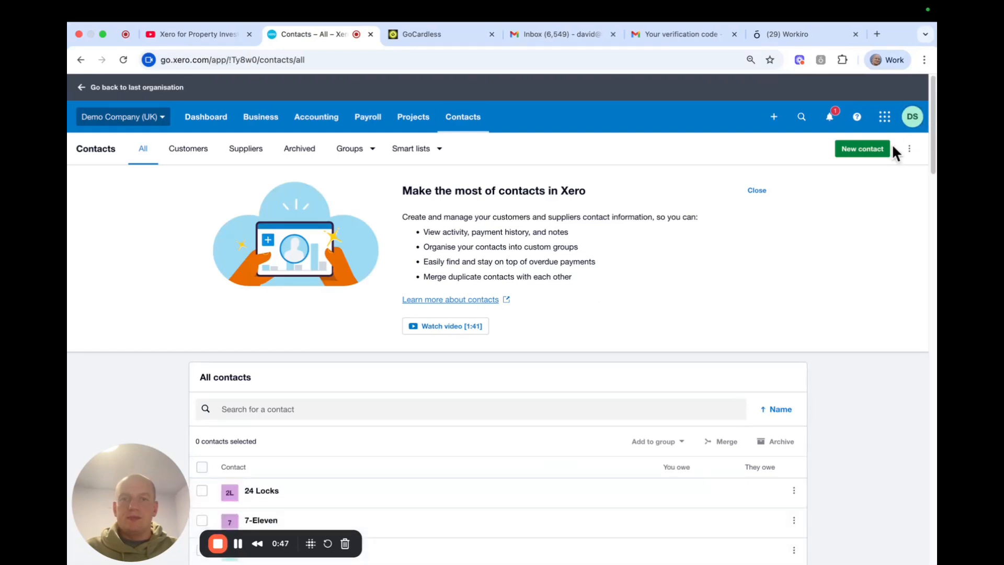
click(867, 151)
click(527, 255)
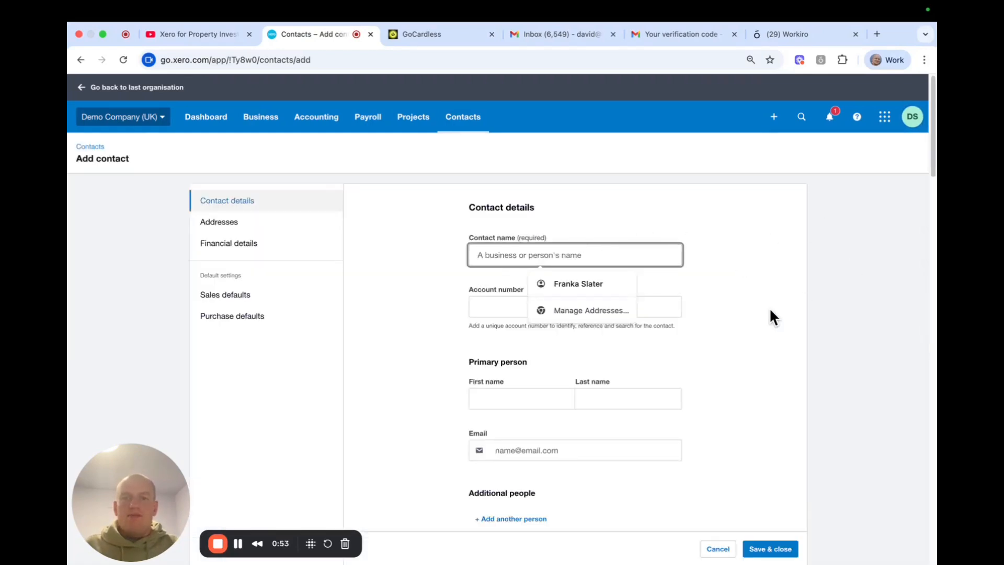
click(771, 314)
click(522, 256)
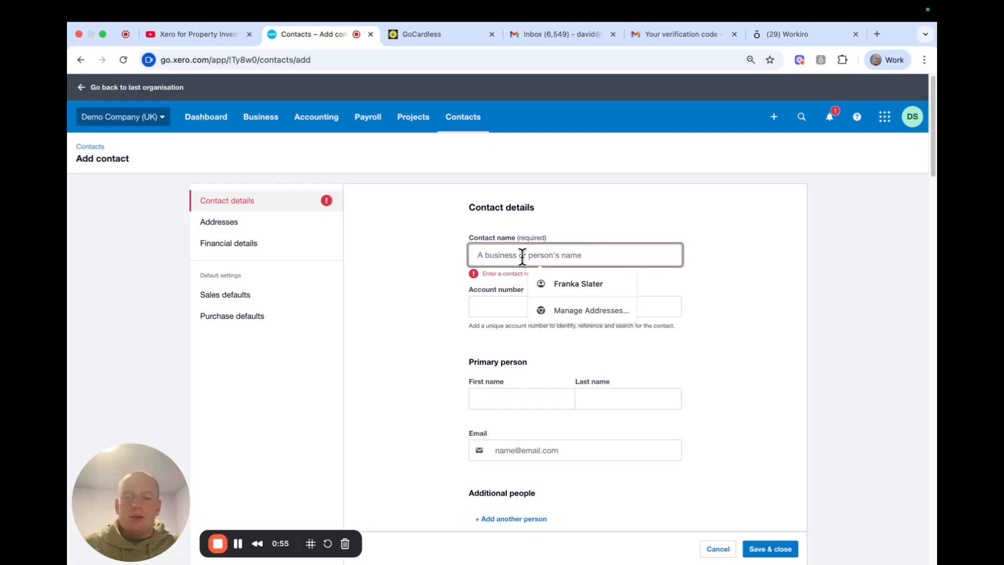
text(Bill Smith)
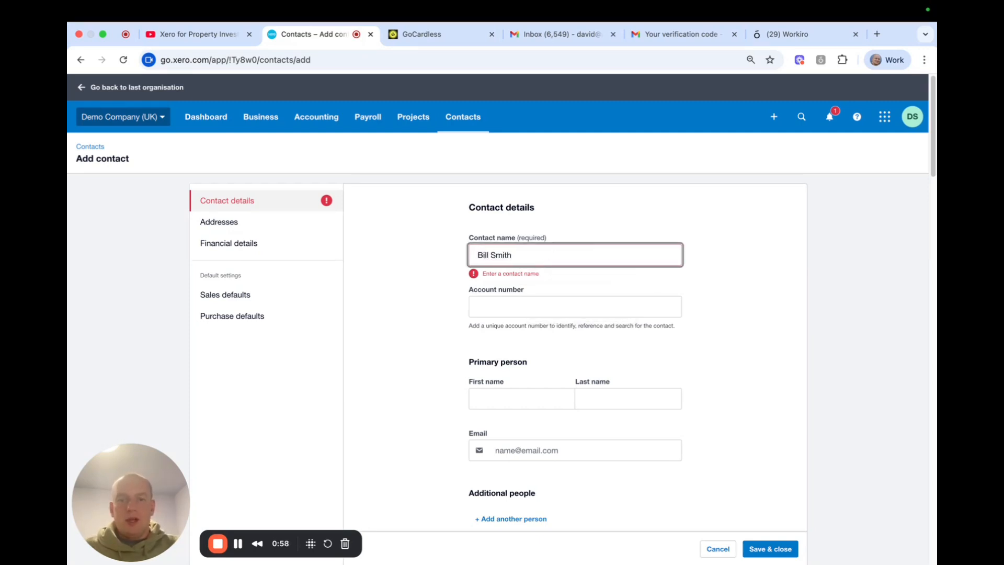
Fill in the contact's first name, last name and e-mail address, then save the contact
click(503, 396)
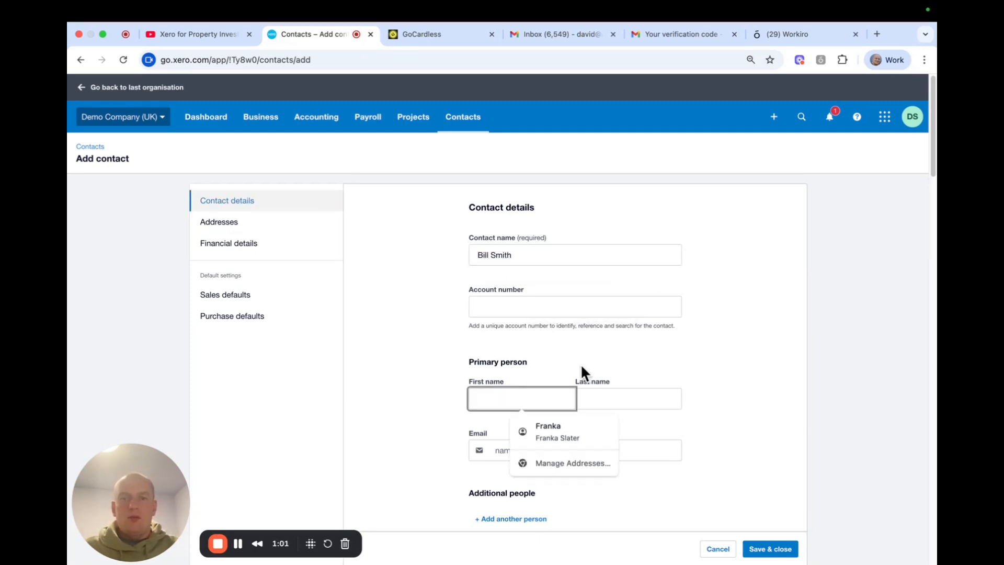
text(Bill)
key(Tab)
text(Smith)
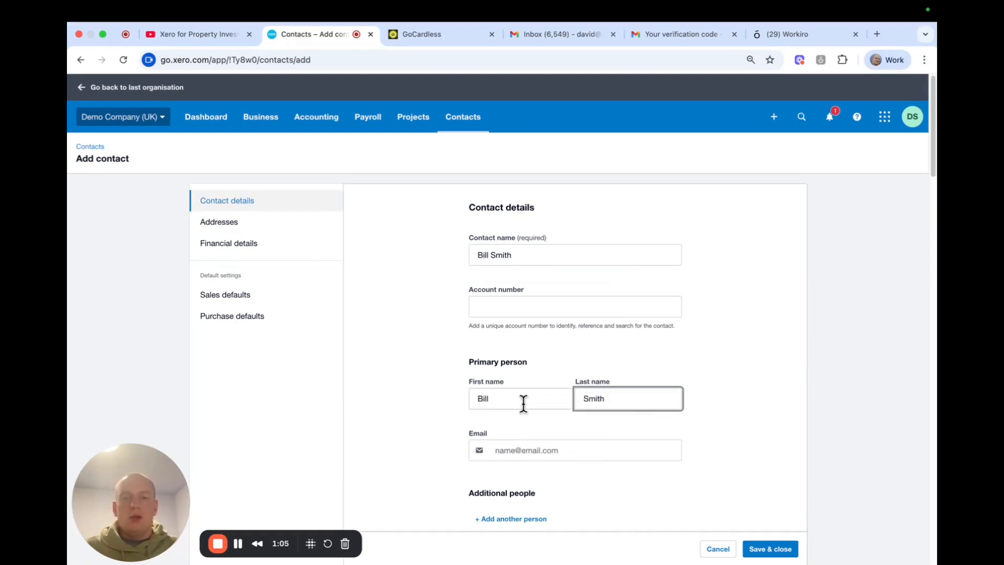
click(522, 447)
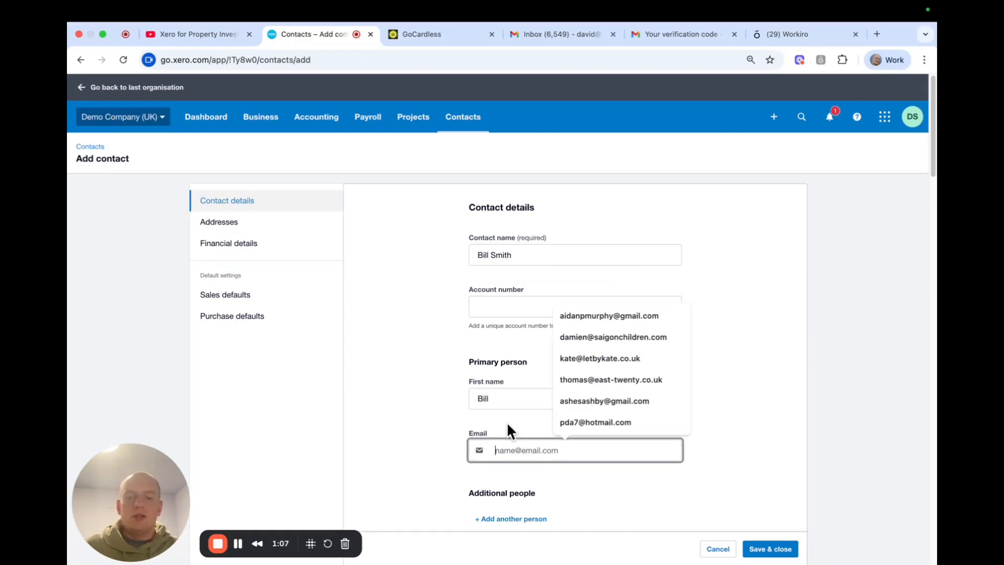
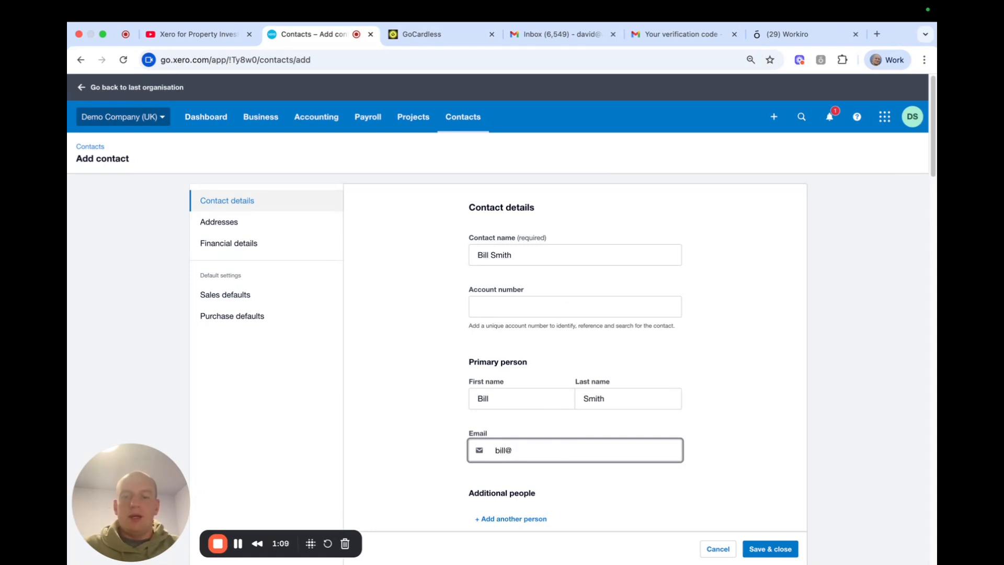
click(762, 447)
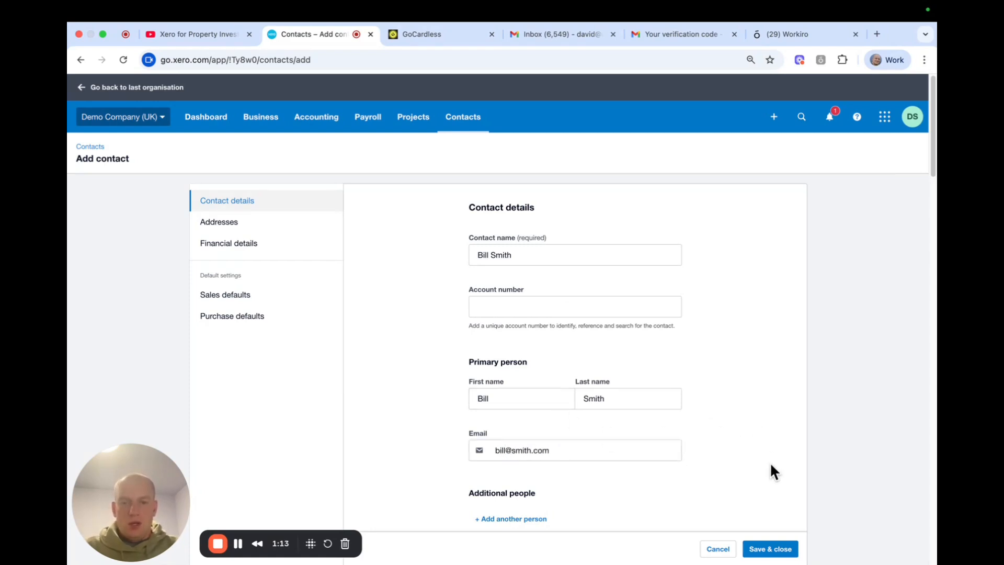
click(773, 550)
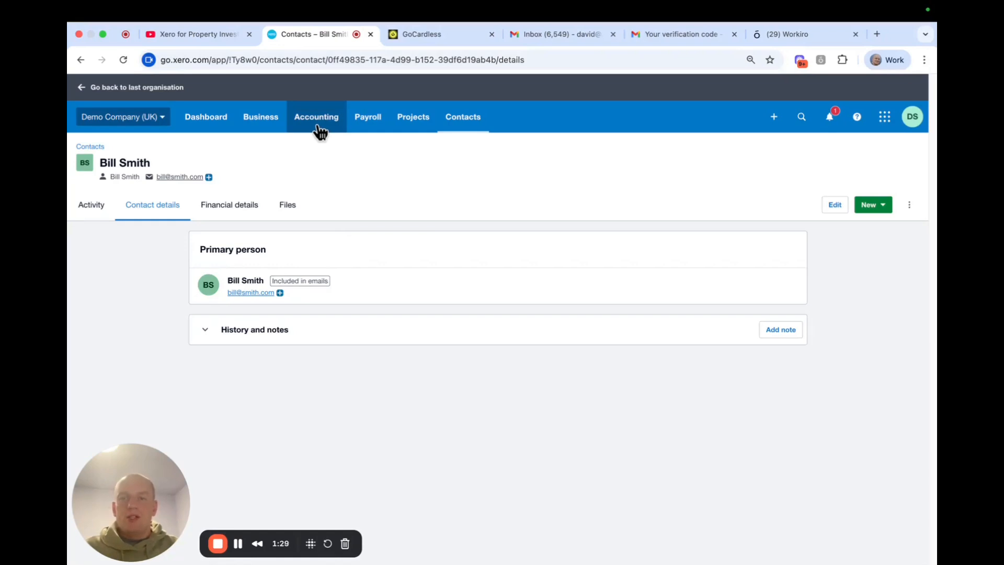
Go to the Invoices list through the Business menu
click(264, 126)
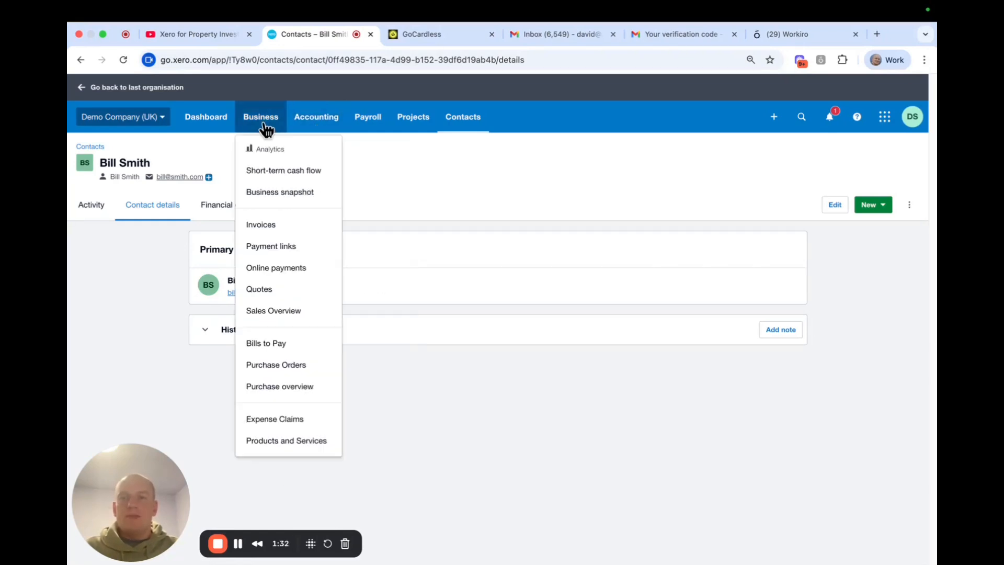
click(273, 236)
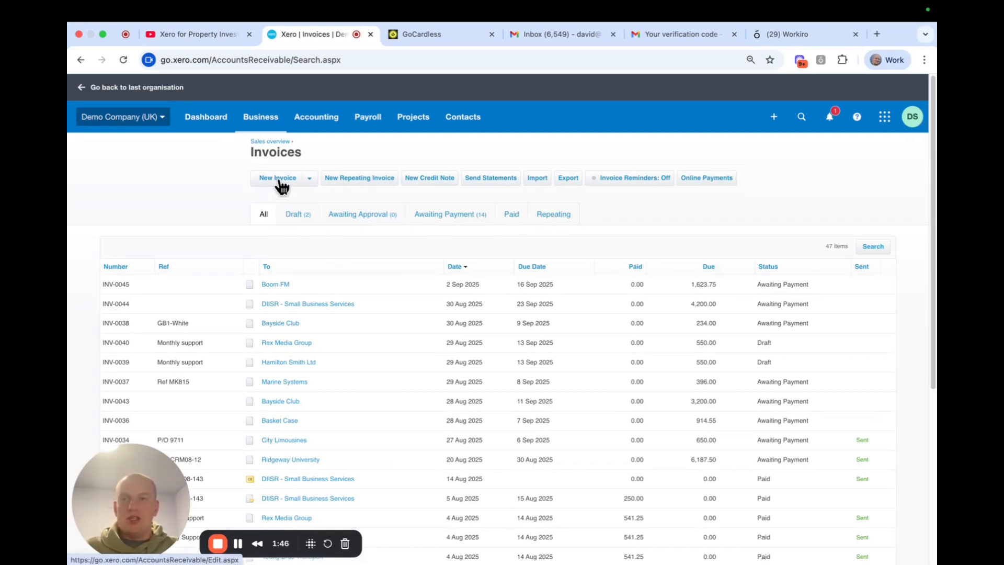
Begin a new repeating invoice to the new contact, with a property rent reference
click(557, 216)
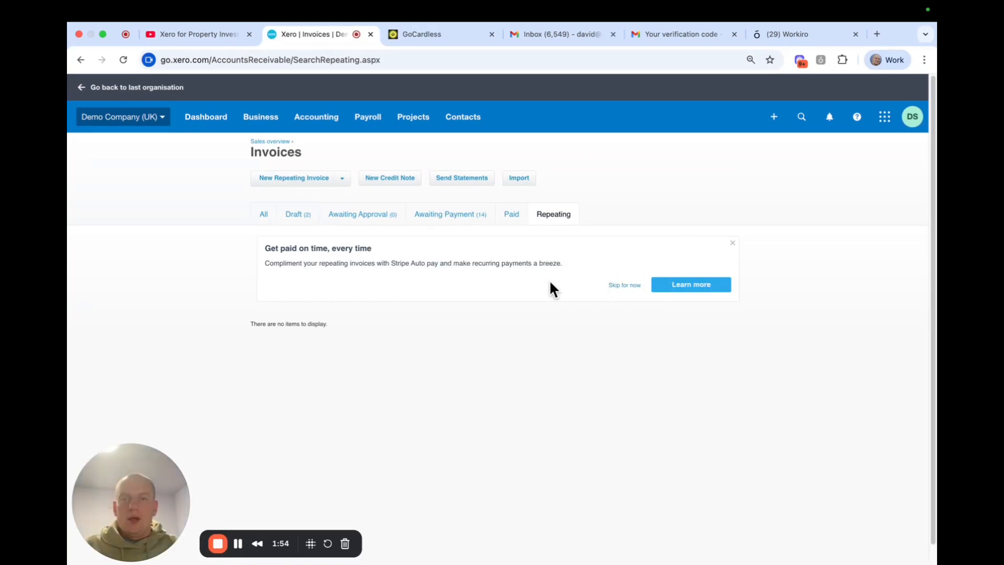
click(289, 181)
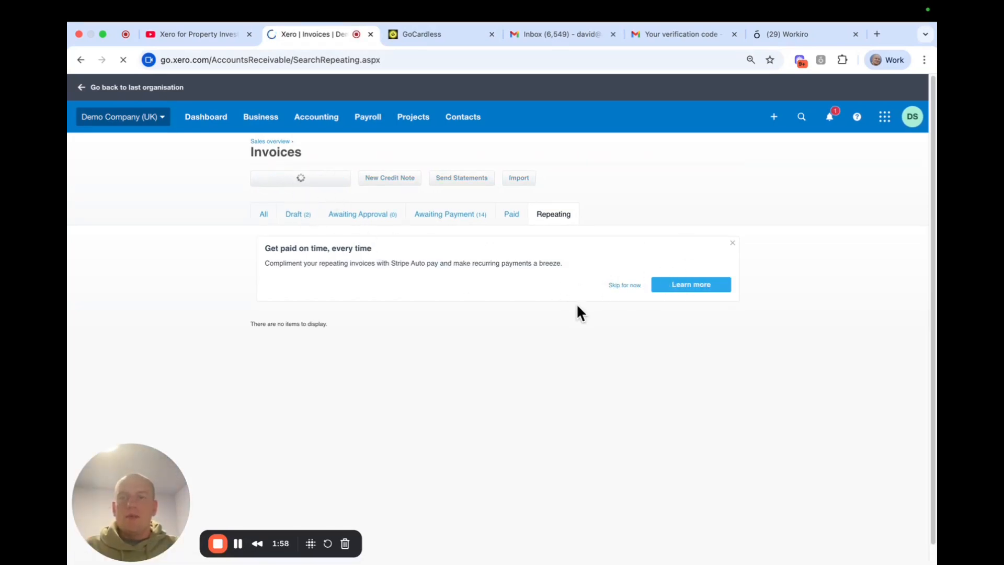
text(bill)
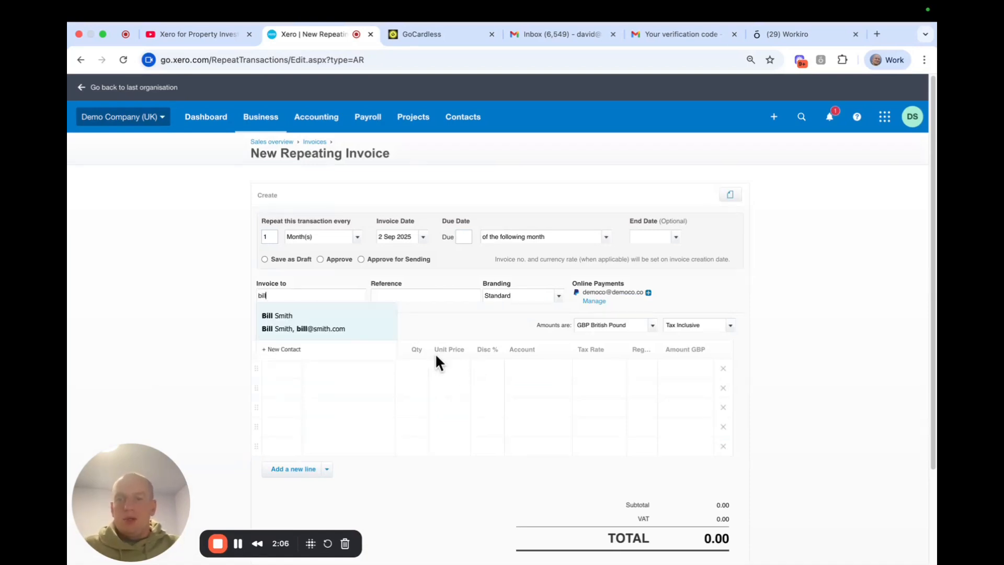
click(309, 327)
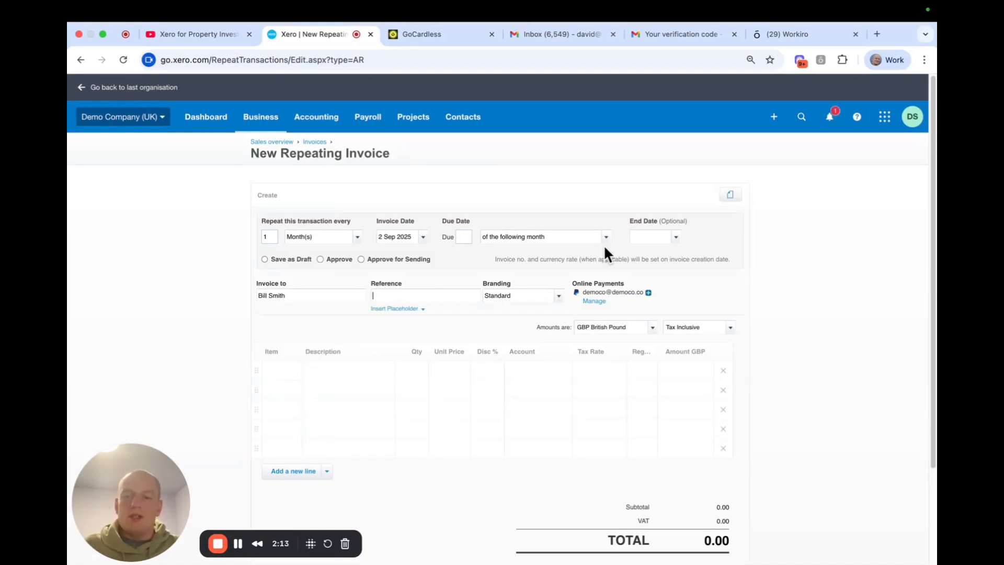
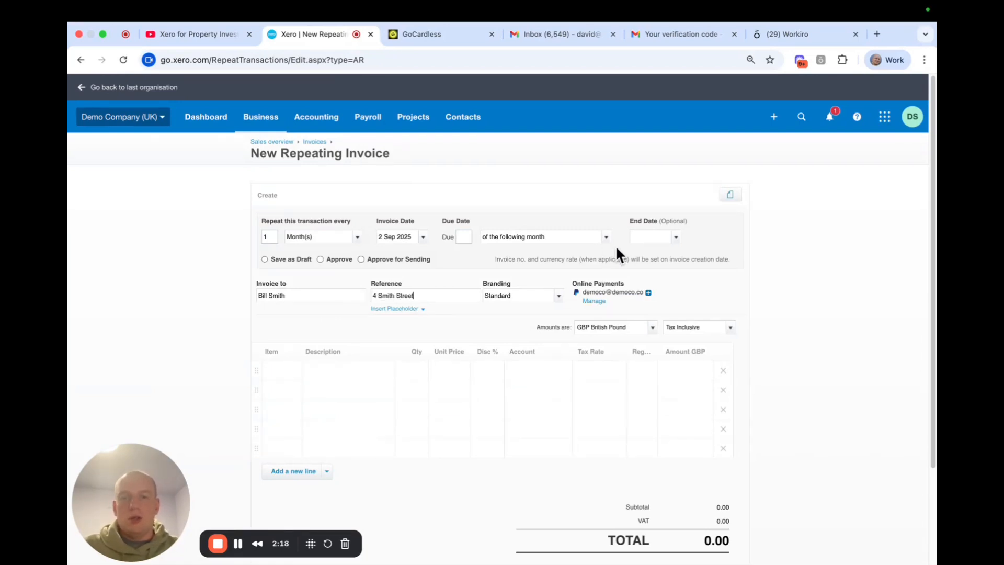
text( Rent)
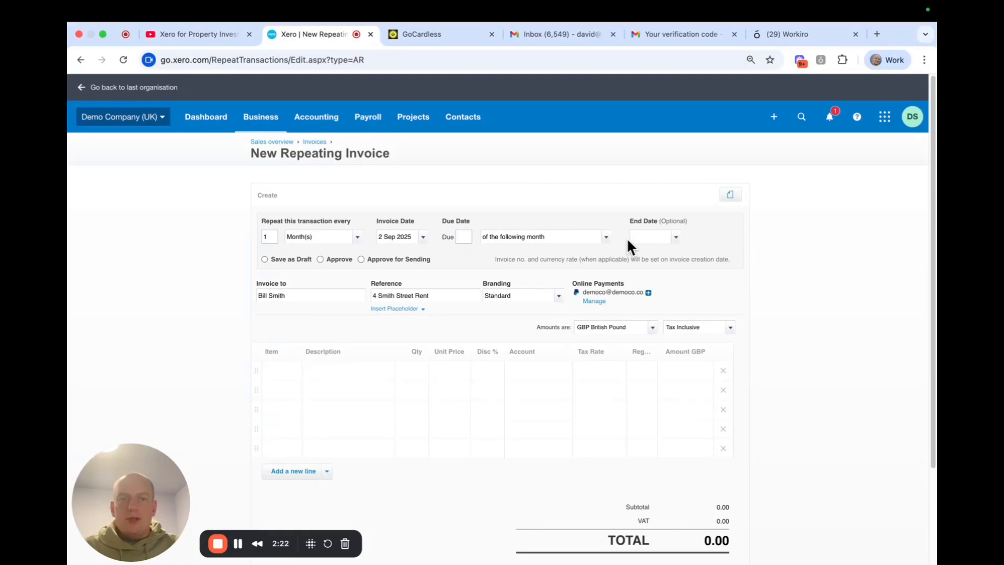
click(812, 253)
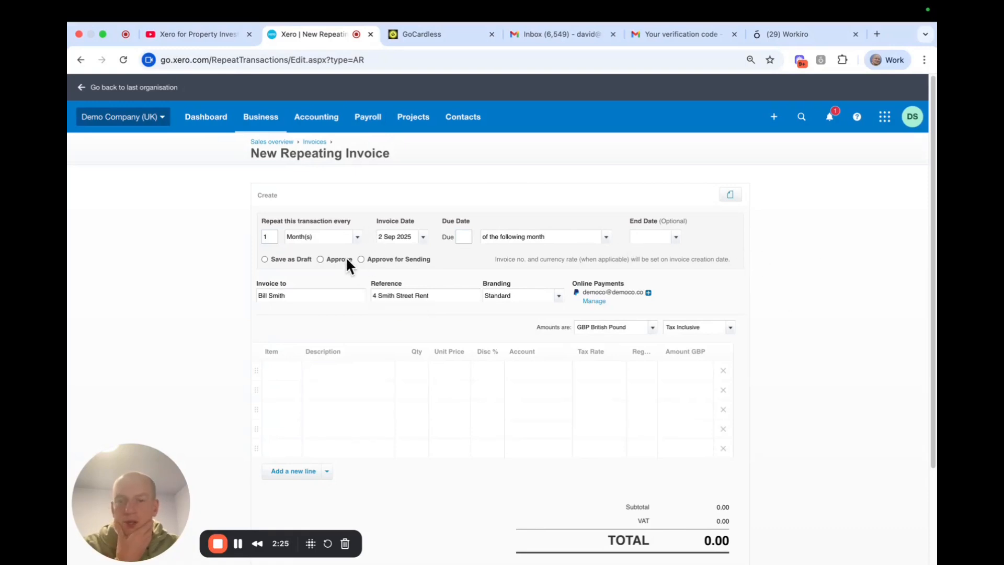
Set the invoice date to 16 Sep 2025 and the due day to 1 of the following month
click(426, 239)
click(728, 239)
click(426, 238)
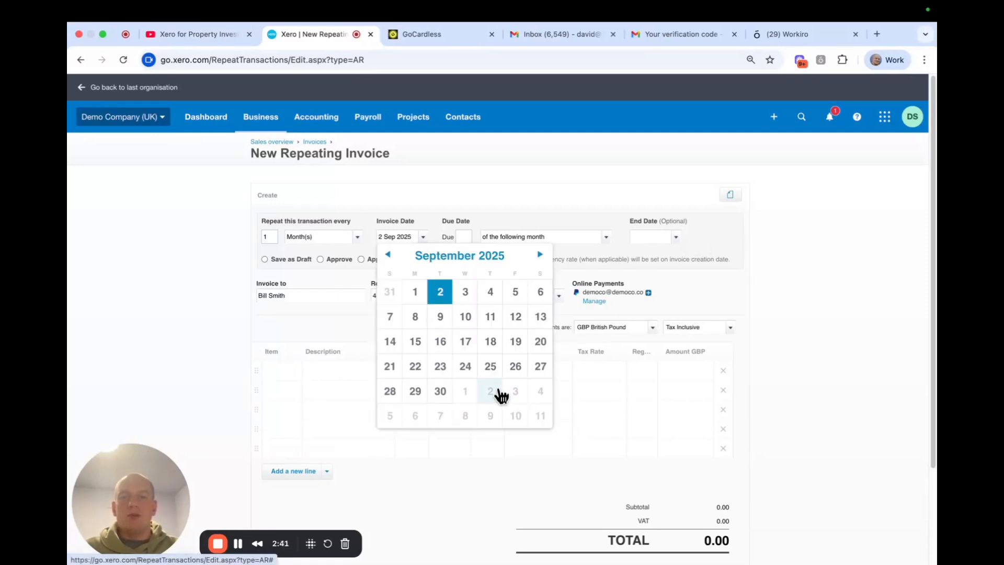
click(441, 348)
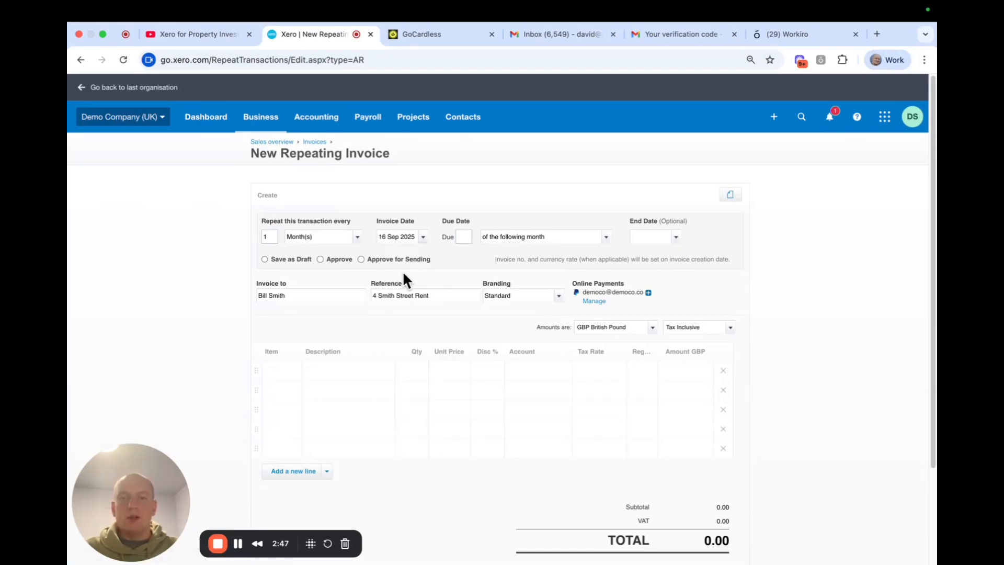
click(466, 235)
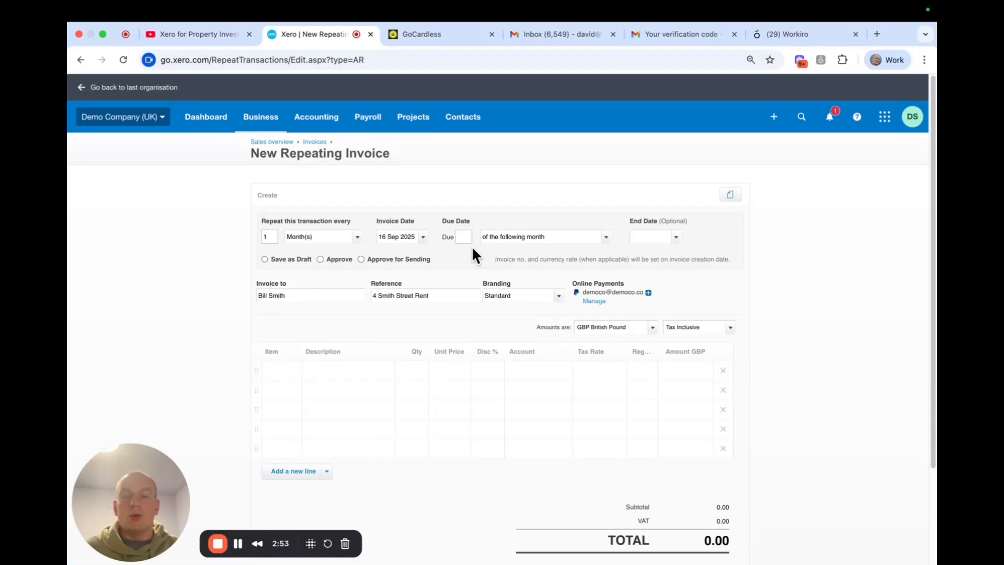
text(1)
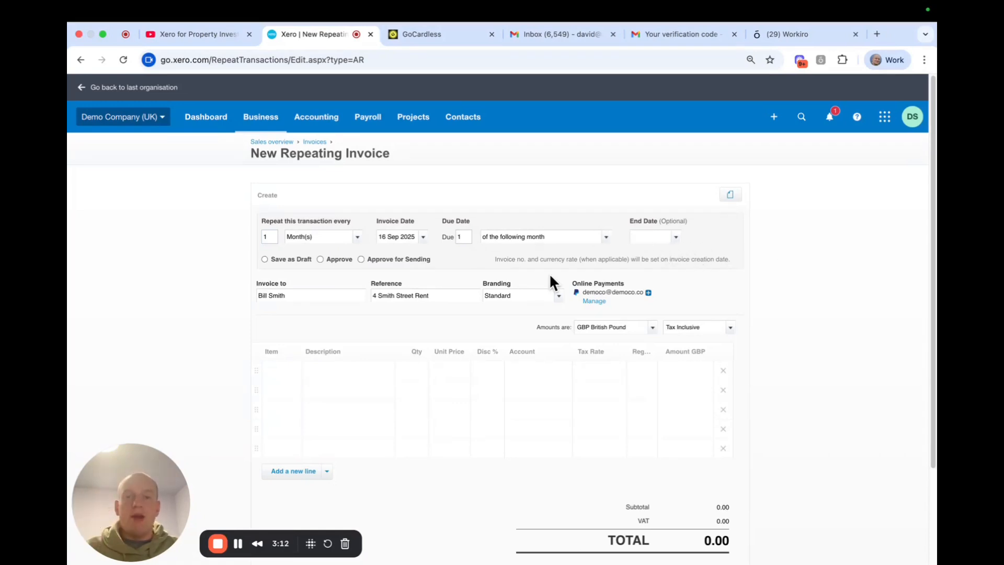
Enter the first line's rent description for the property, quantity 1 and unit price 1,000
scroll(305, 373, down, 1)
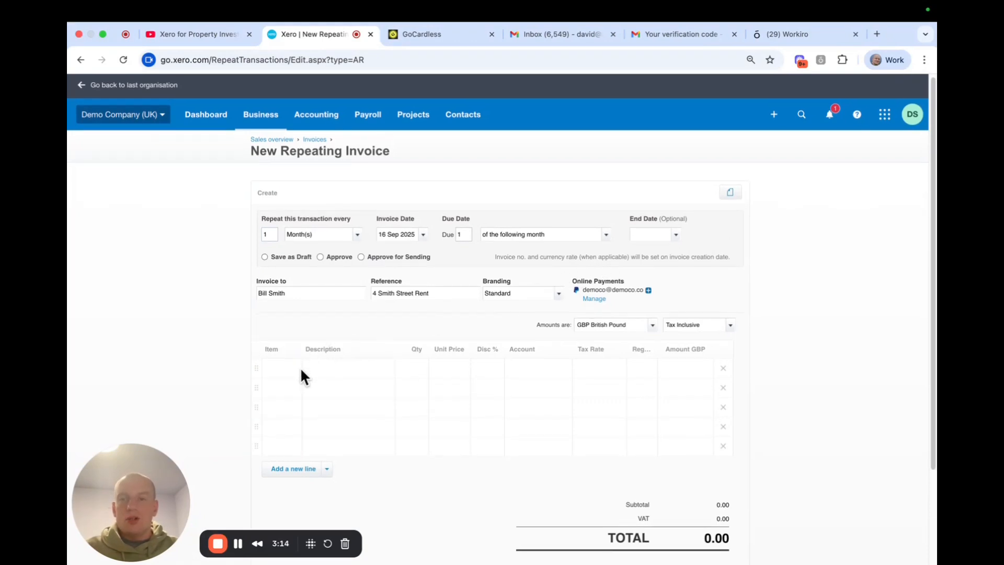
click(331, 366)
click(348, 343)
click(341, 361)
text(Rent )
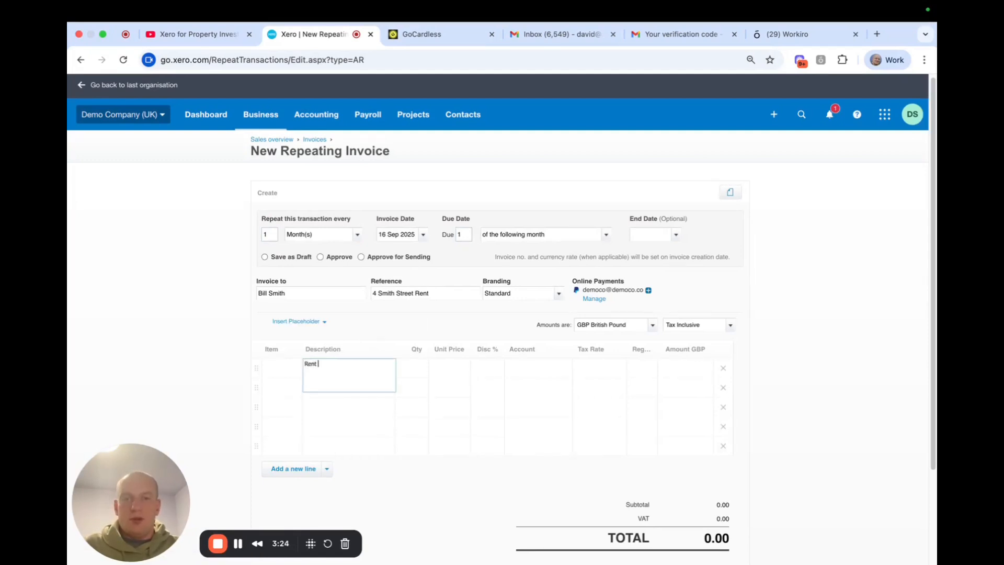
text(for)
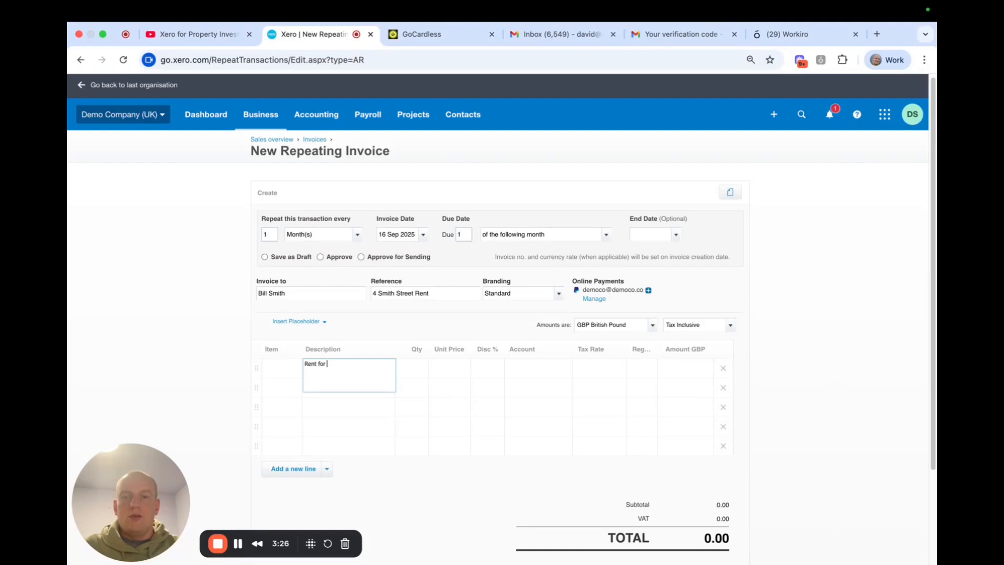
click(410, 366)
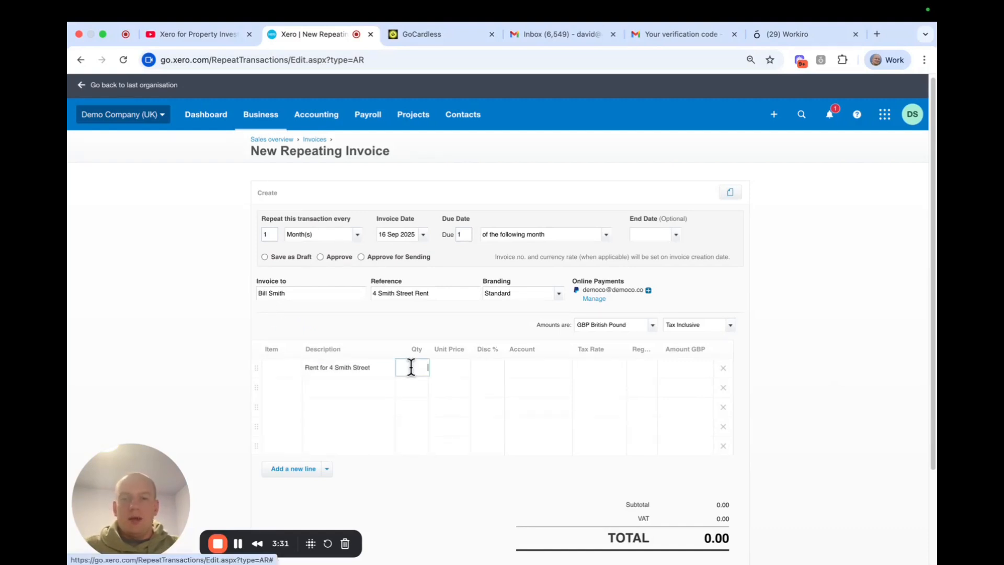
text(1)
click(447, 366)
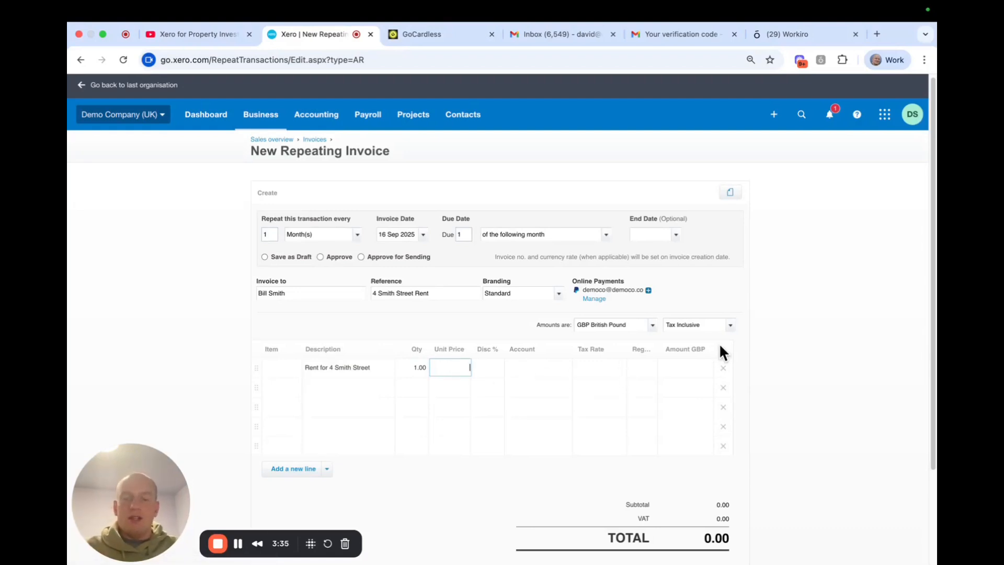
text(1,000)
Assign the line to account 200 - Sales with the No VAT tax rate
click(521, 366)
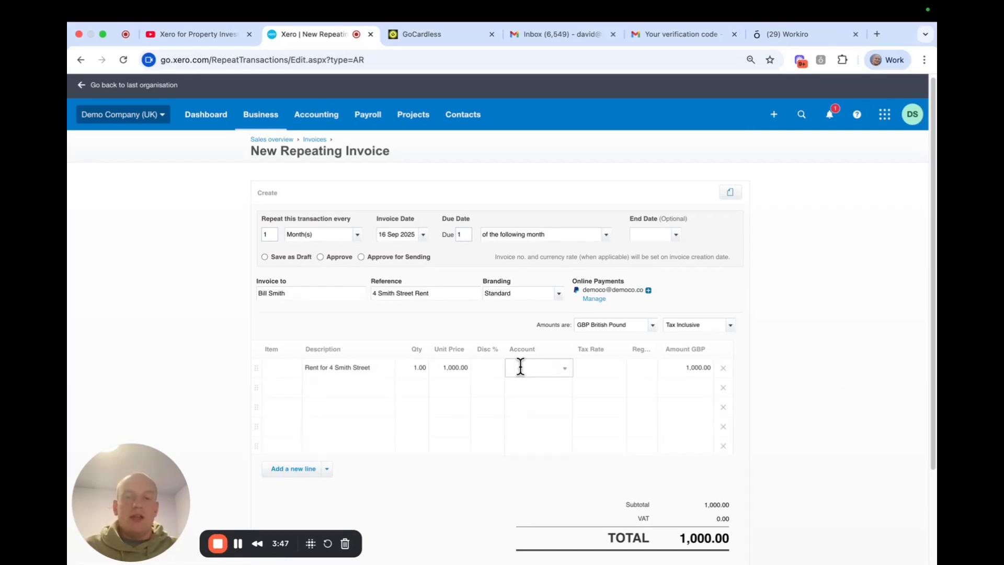
text(200)
click(521, 387)
click(771, 384)
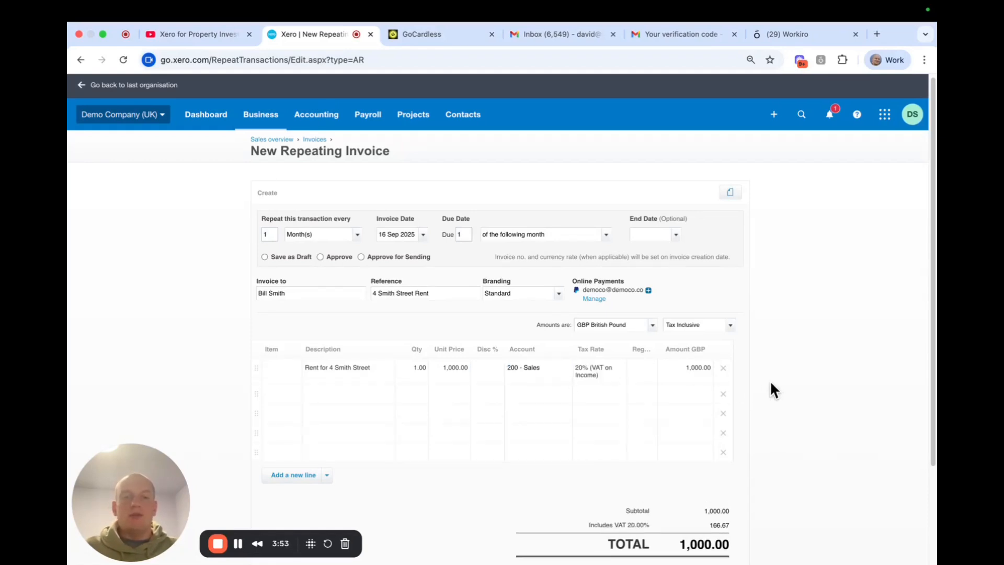
click(598, 371)
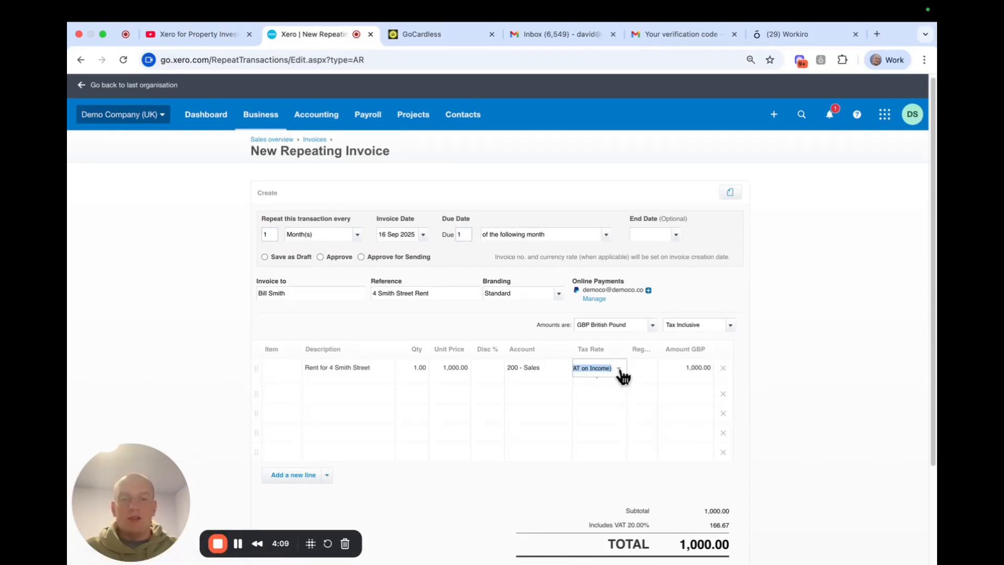
click(620, 369)
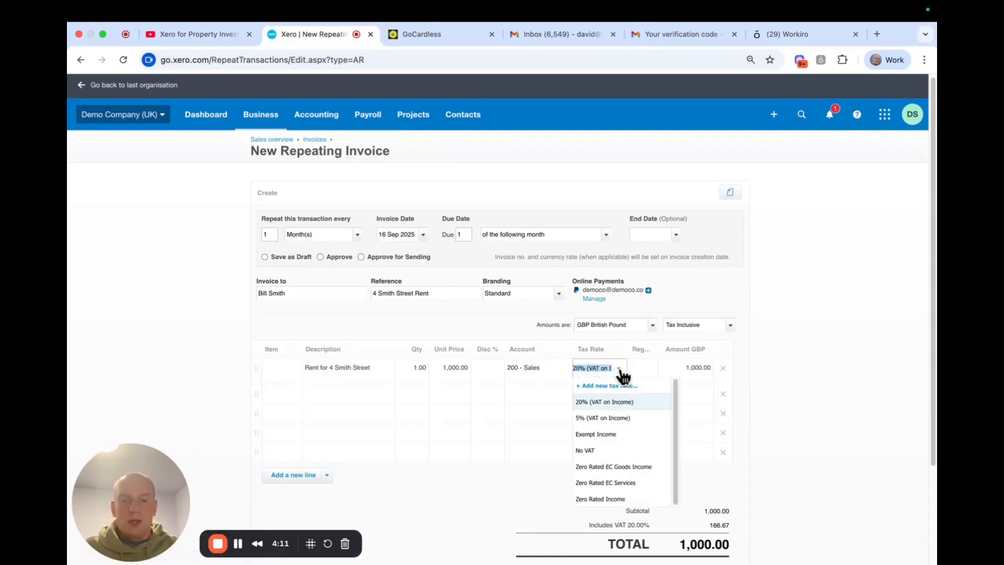
click(591, 451)
click(643, 353)
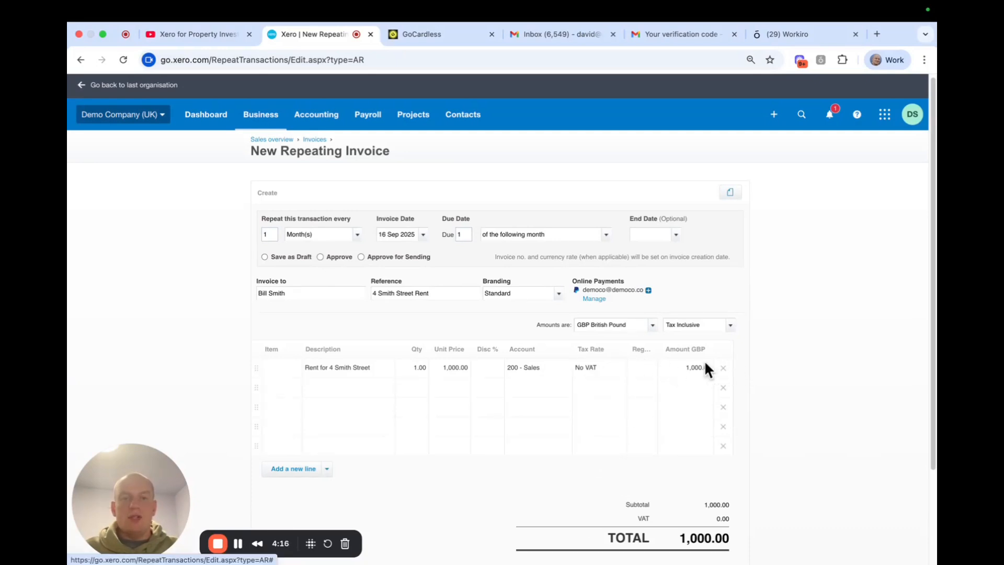
scroll(704, 360, down, 1)
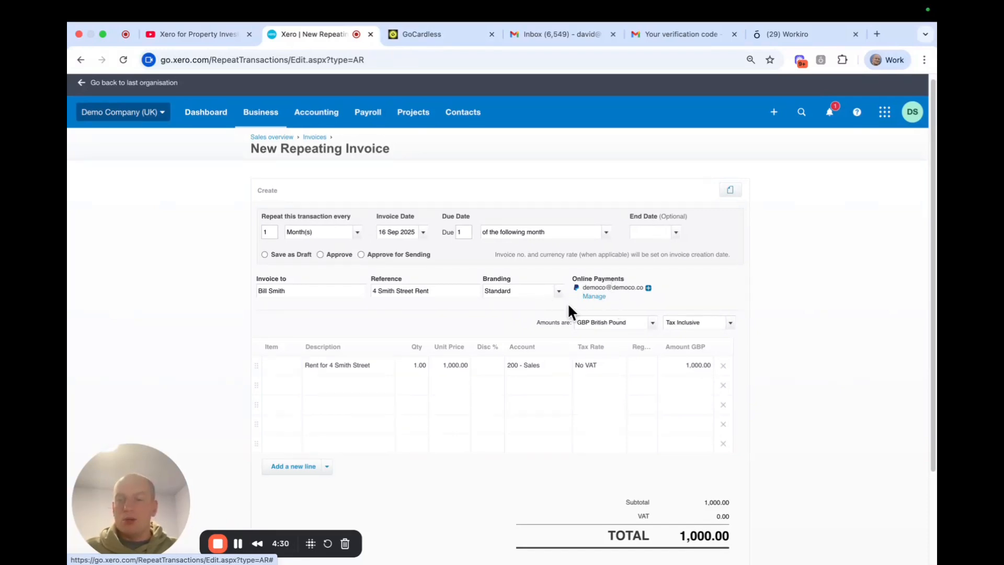
Open the Online payments settings in a new tab and review the GoCardless and PayPal options
click(595, 296)
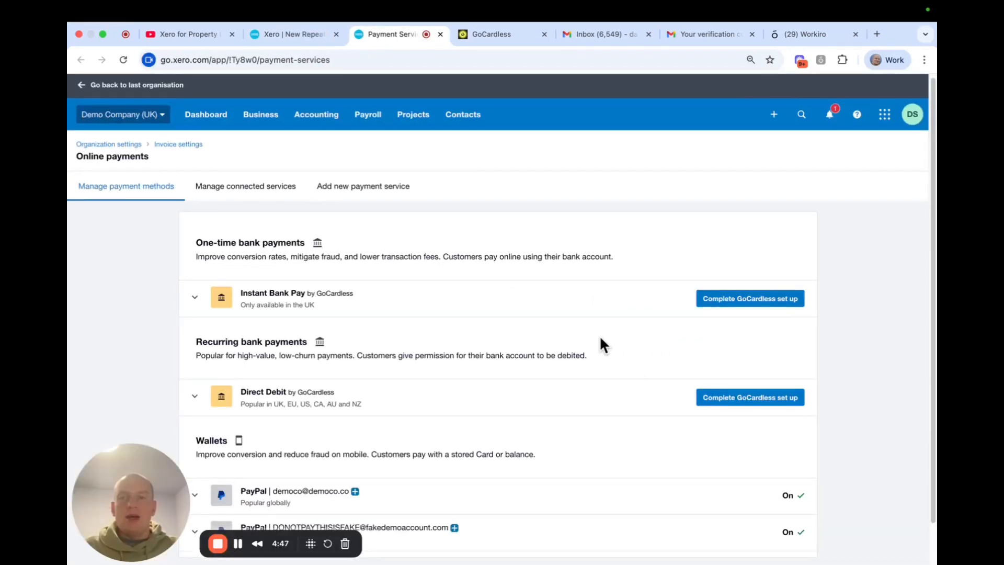
scroll(599, 334, down, 2)
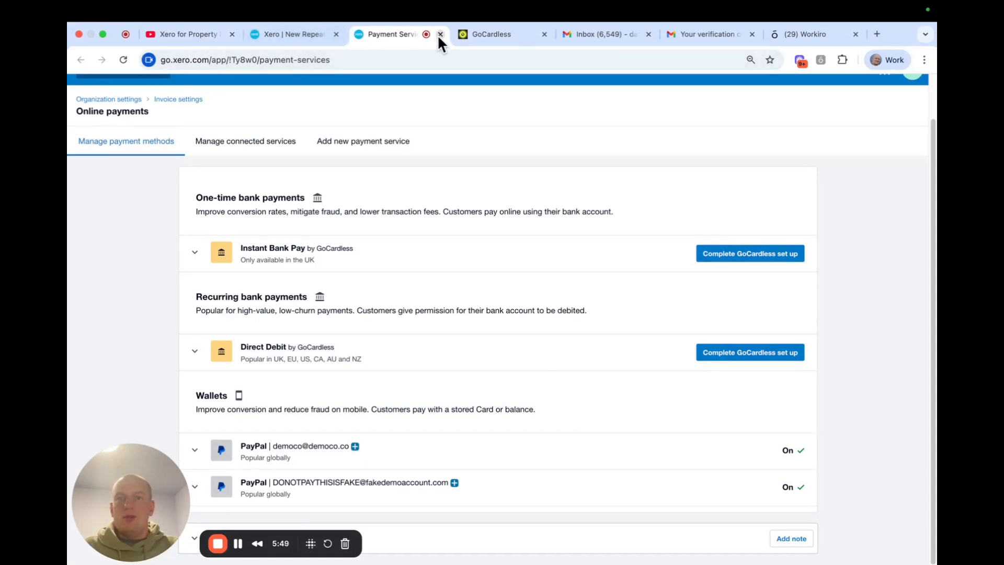
Return to the repeating invoice, attempt to save, and choose Approve for Sending
click(311, 36)
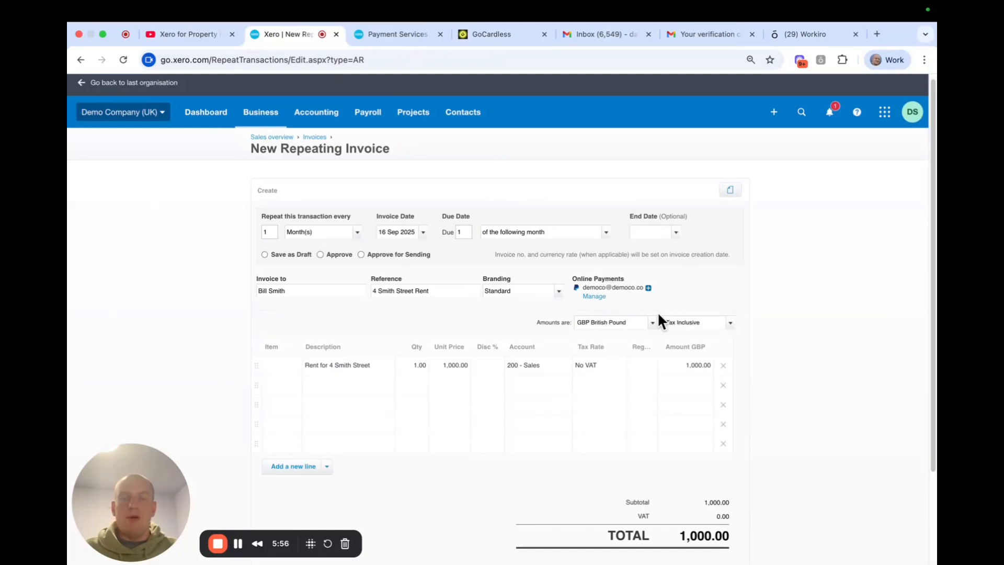
scroll(649, 313, down, 3)
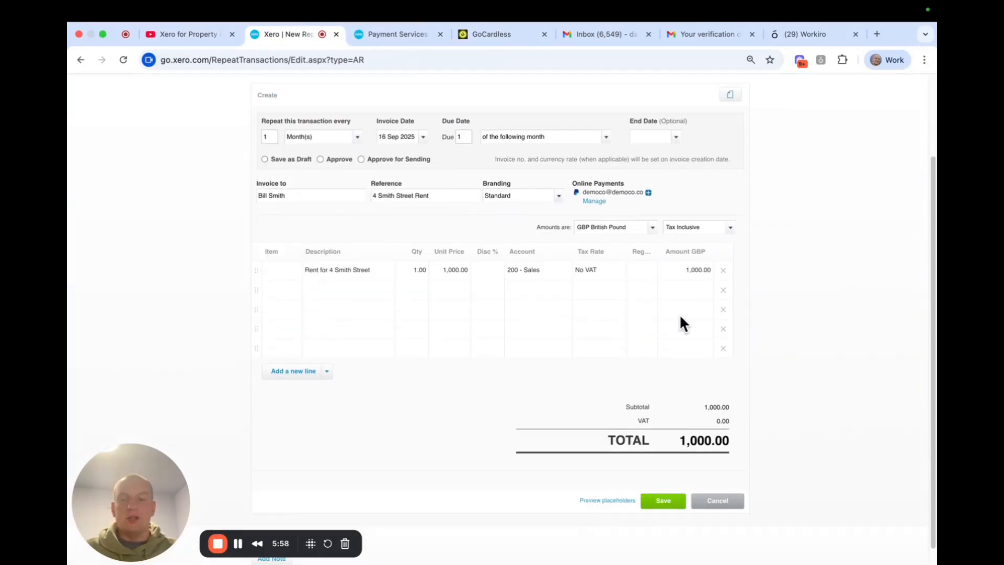
scroll(662, 323, up, 3)
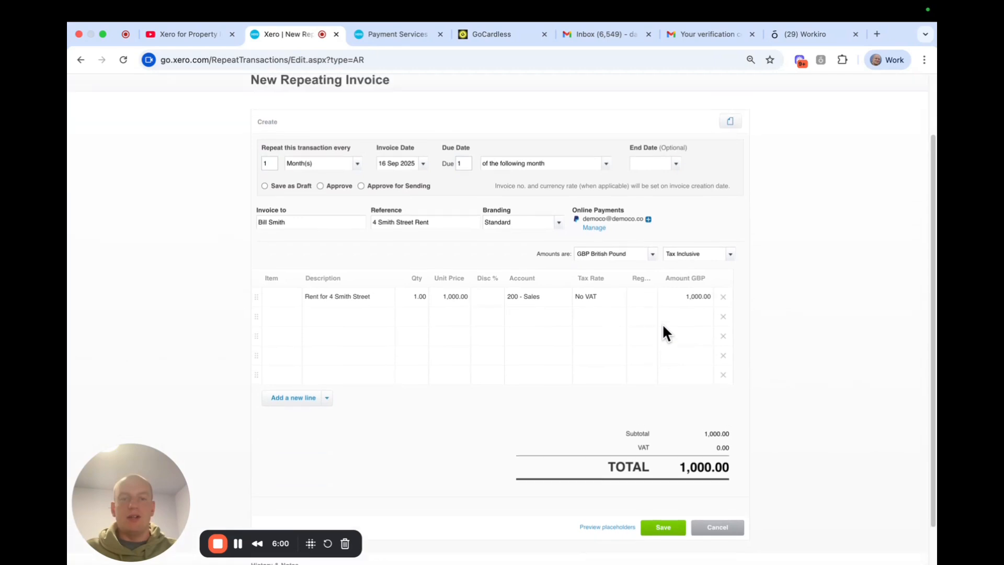
scroll(661, 314, down, 3)
click(660, 503)
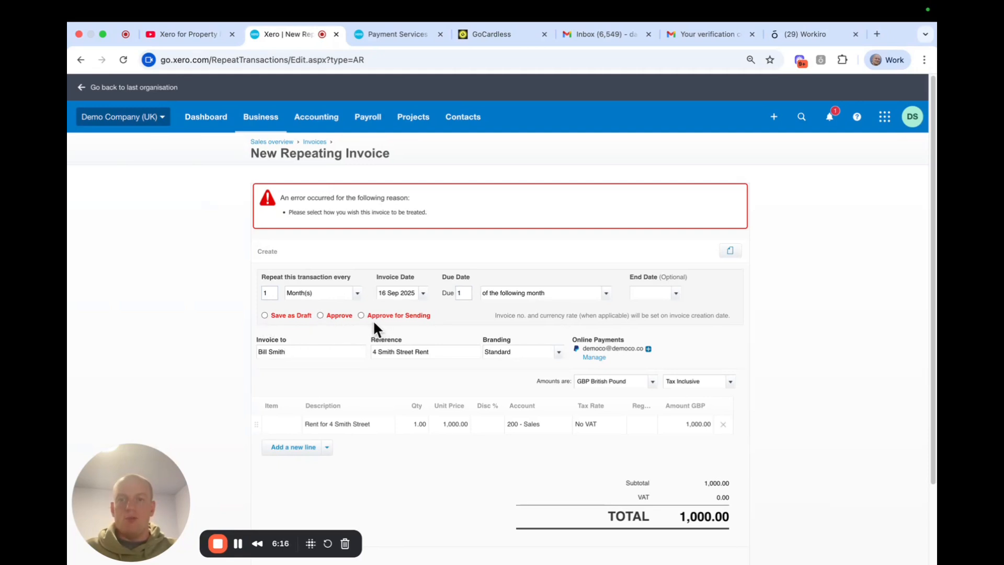
click(360, 314)
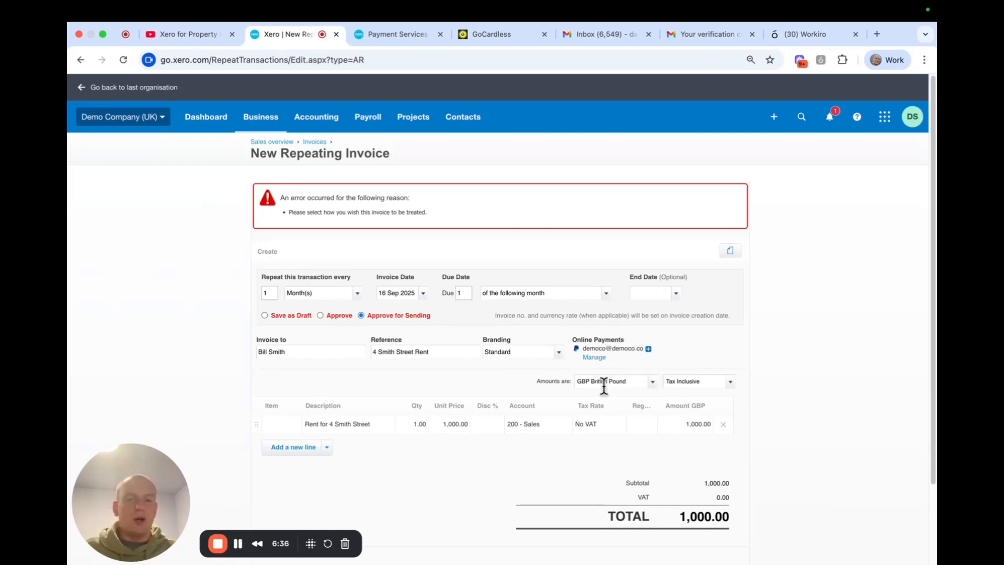
scroll(673, 398, down, 3)
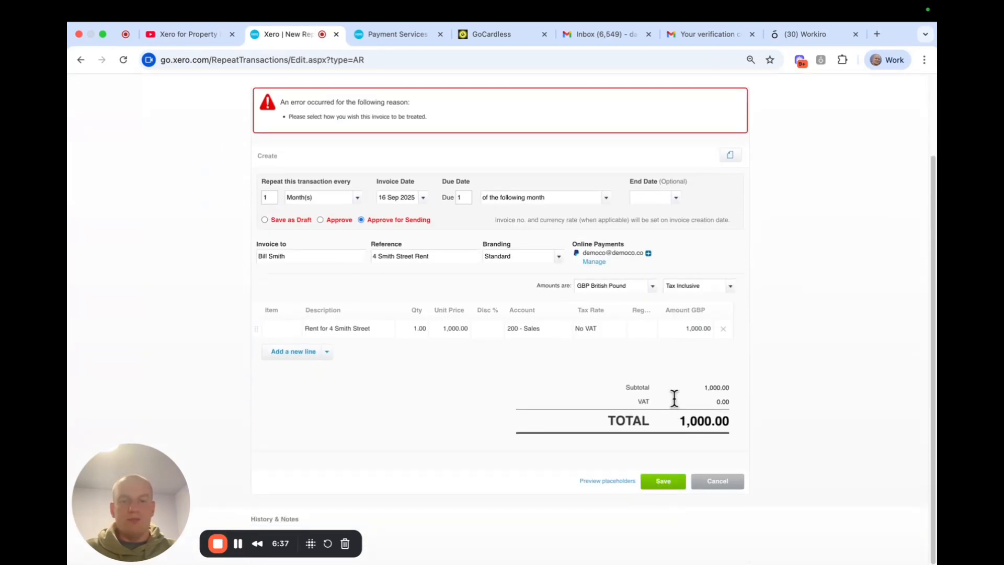
Save the template with Include PDF attachment ticked in the email message settings
click(663, 486)
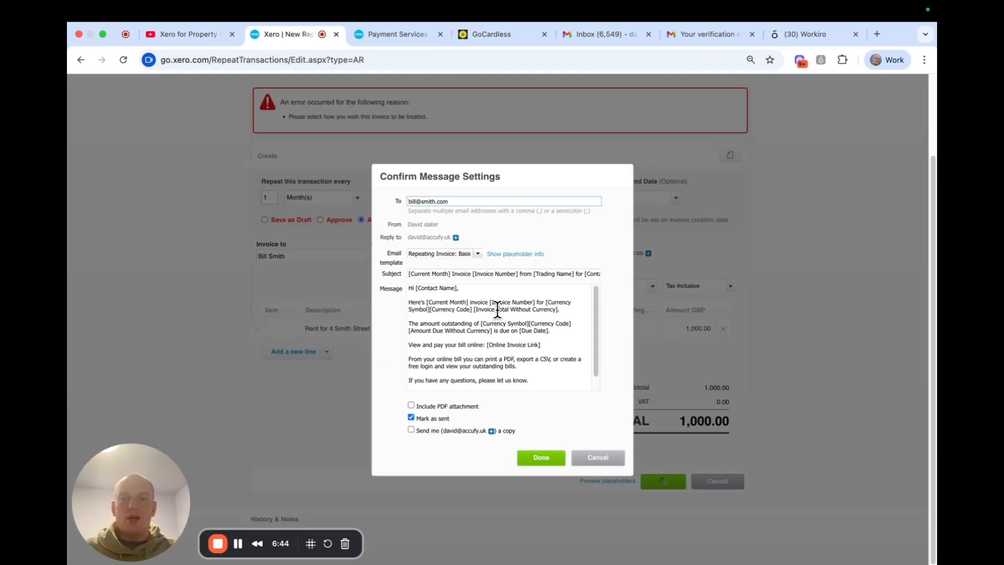
click(592, 313)
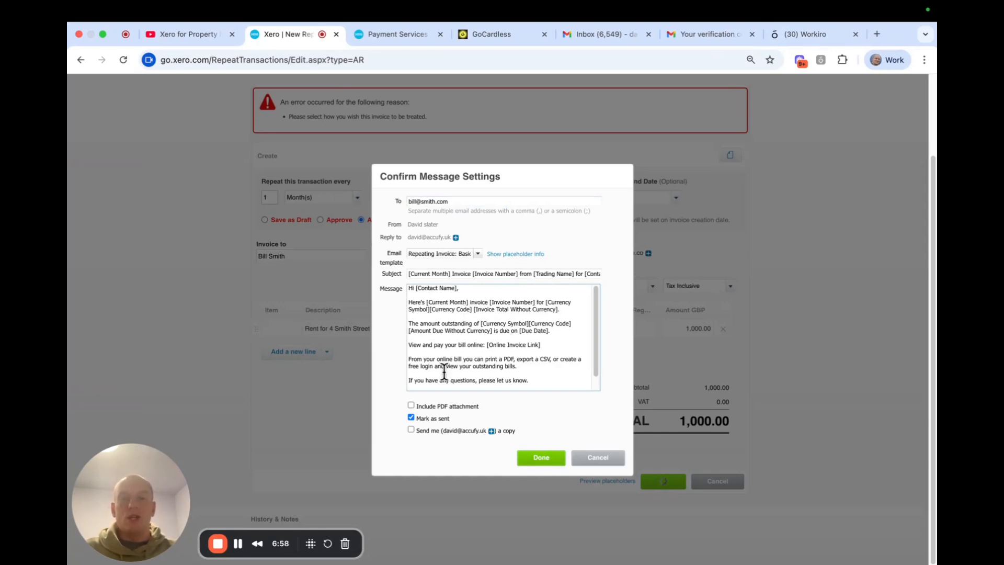
click(412, 405)
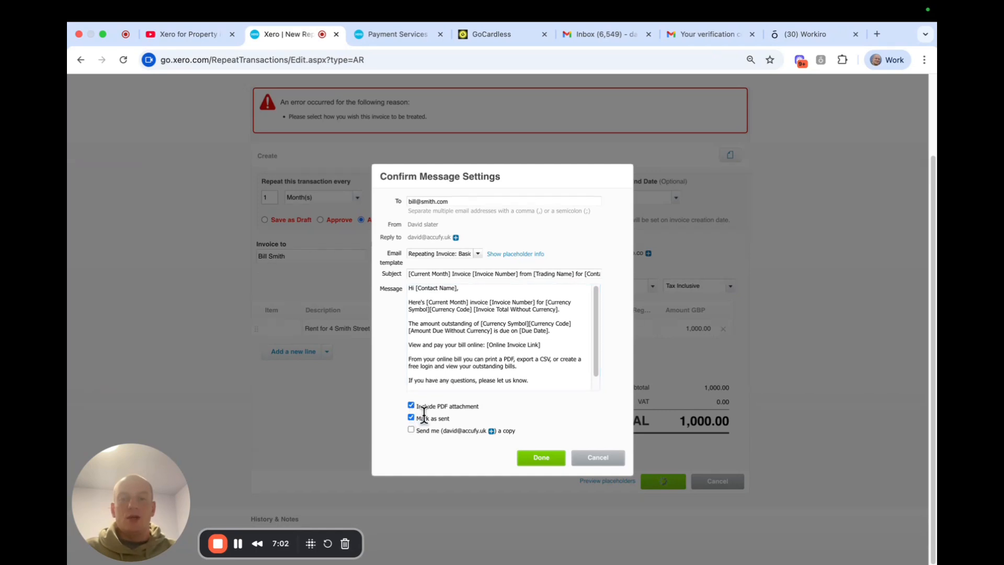
click(541, 459)
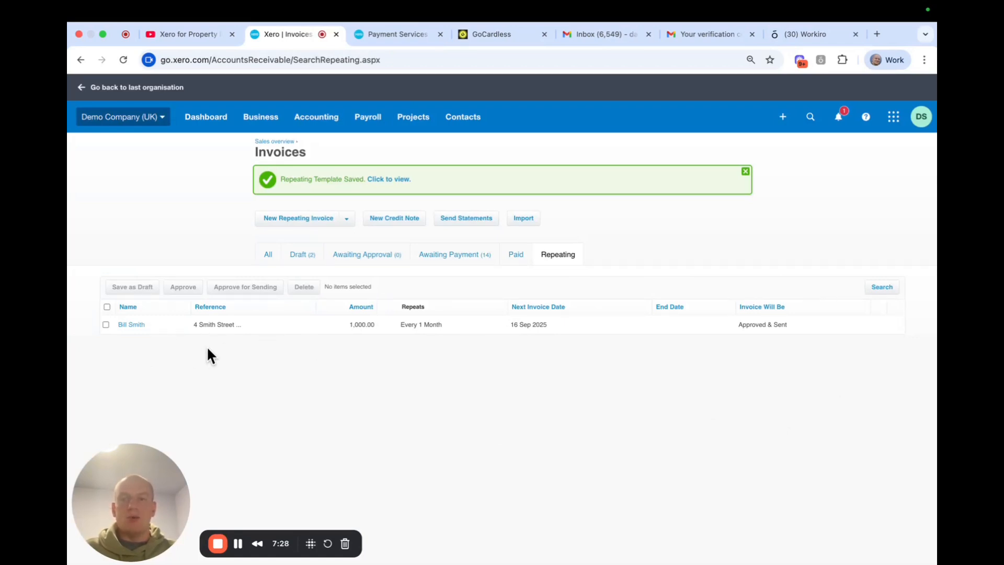
Change the template's next invoice date to 2 Sep 2025, accept the past-date warning, and save
click(126, 328)
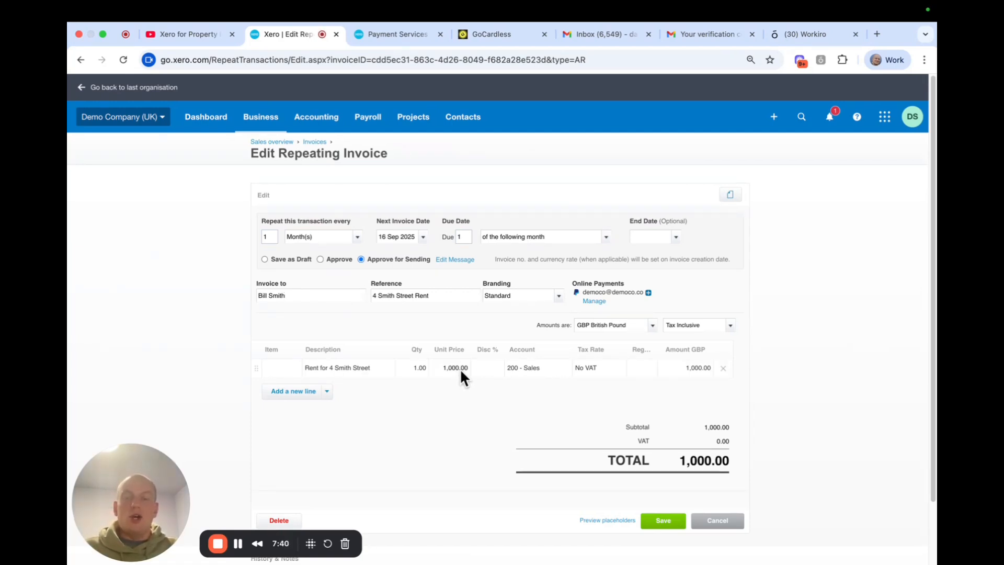
key(Tab)
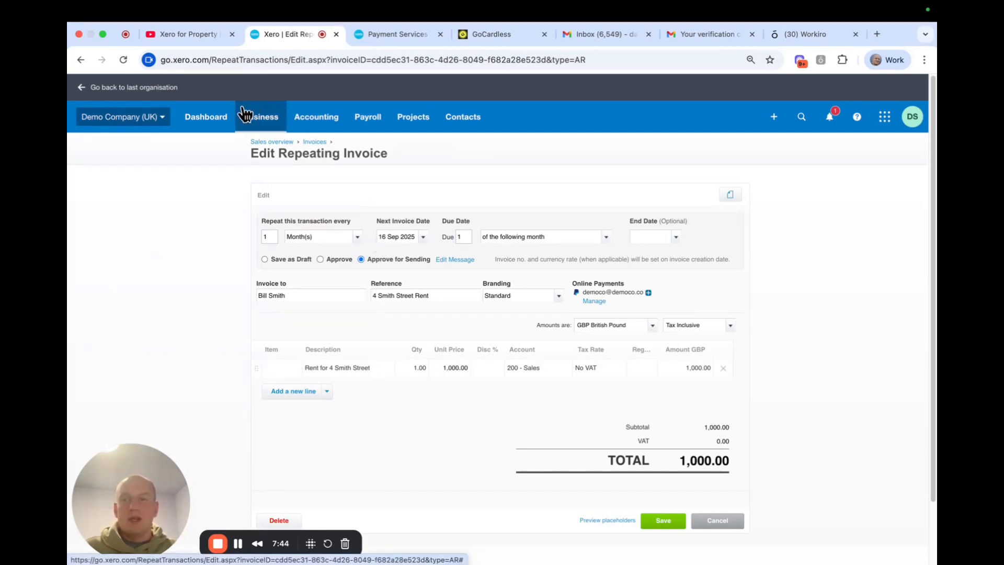
click(314, 143)
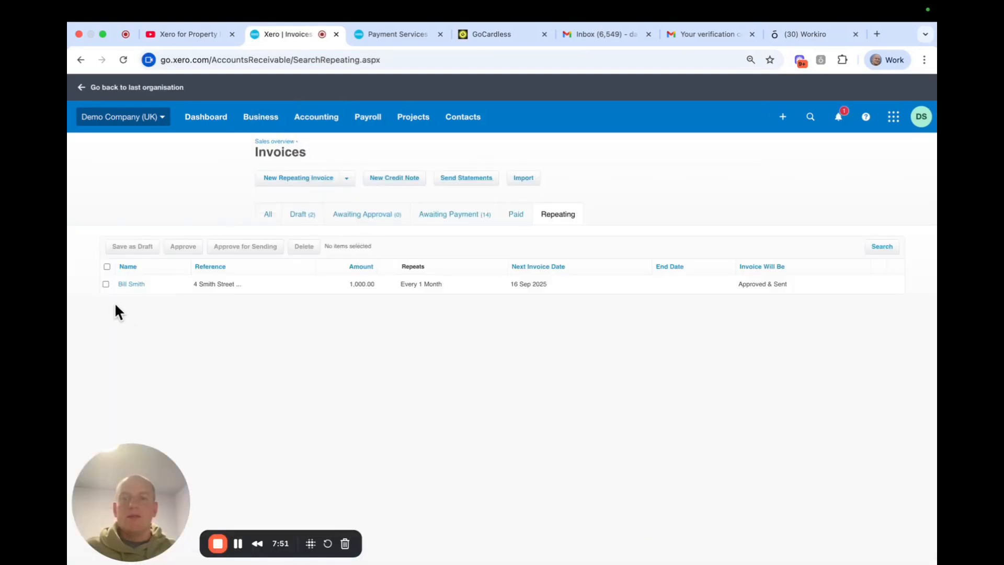
click(126, 285)
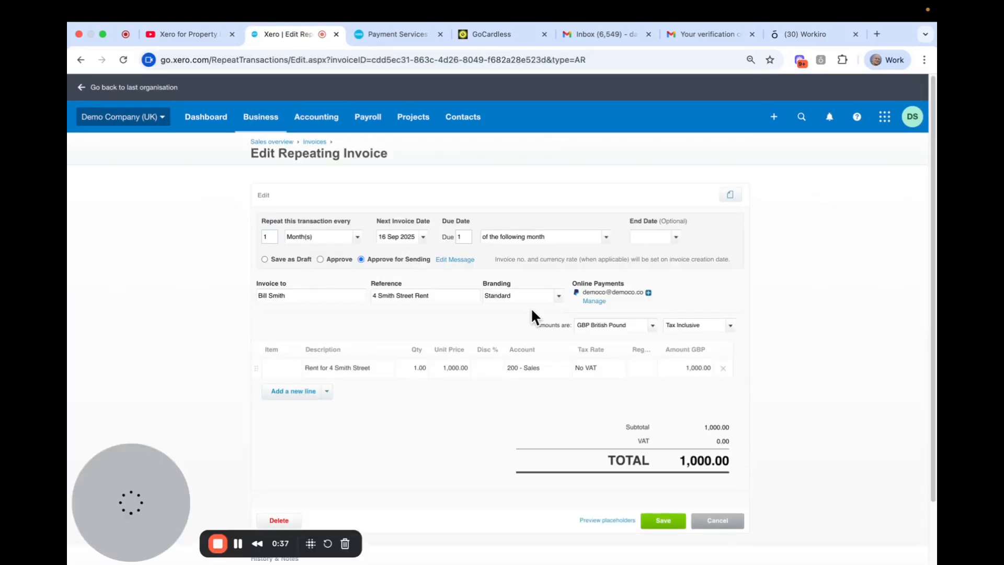
click(424, 236)
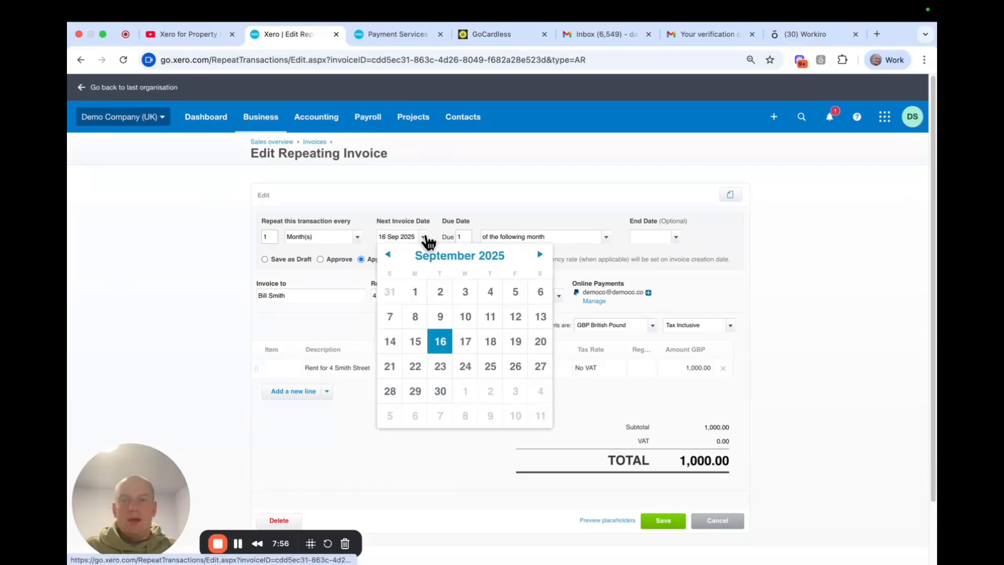
click(443, 300)
click(589, 359)
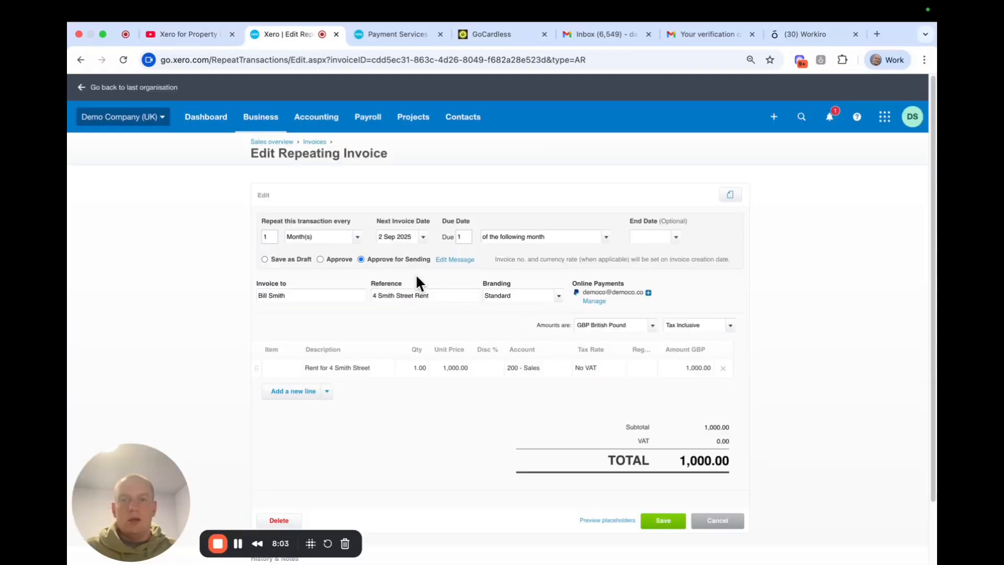
click(651, 519)
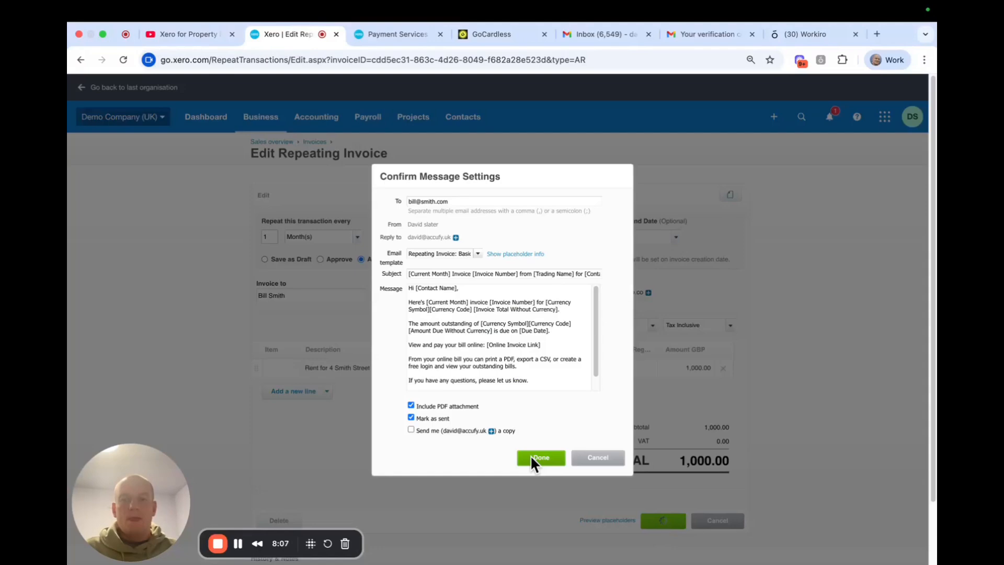
click(532, 455)
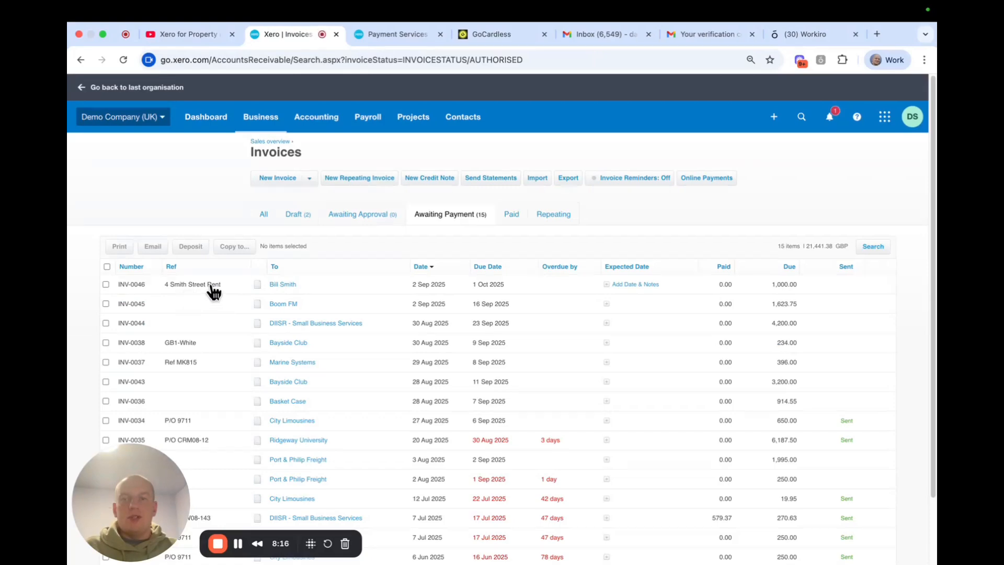
Open invoice INV-0046, review its details, and close the template setup panel
click(283, 285)
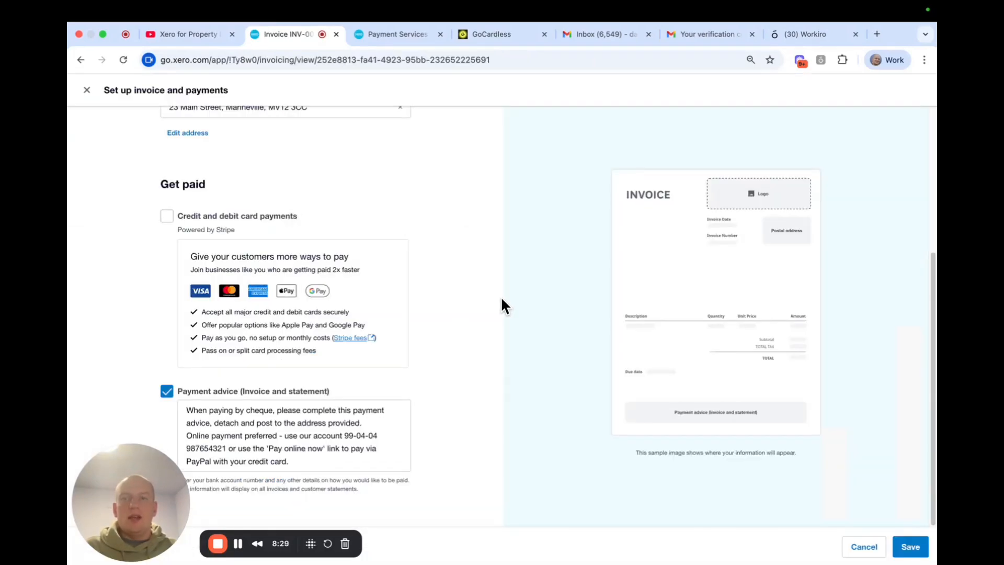
scroll(529, 296, up, 5)
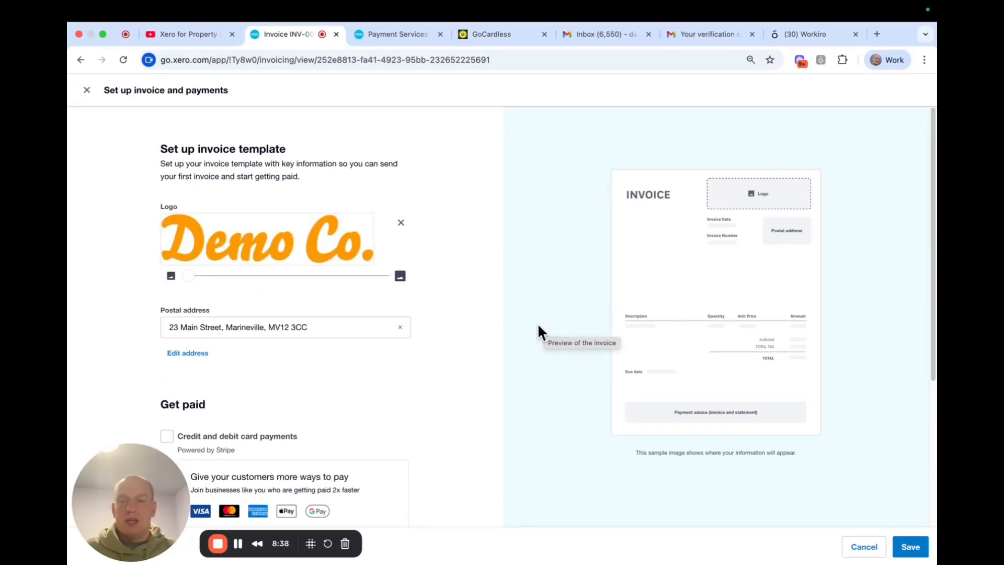
scroll(539, 326, down, 5)
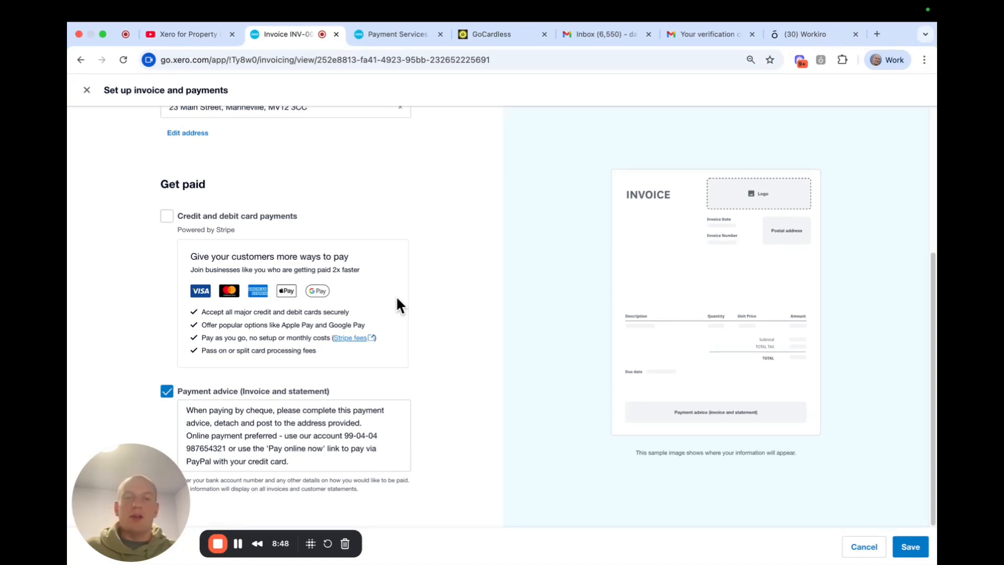
scroll(385, 321, up, 5)
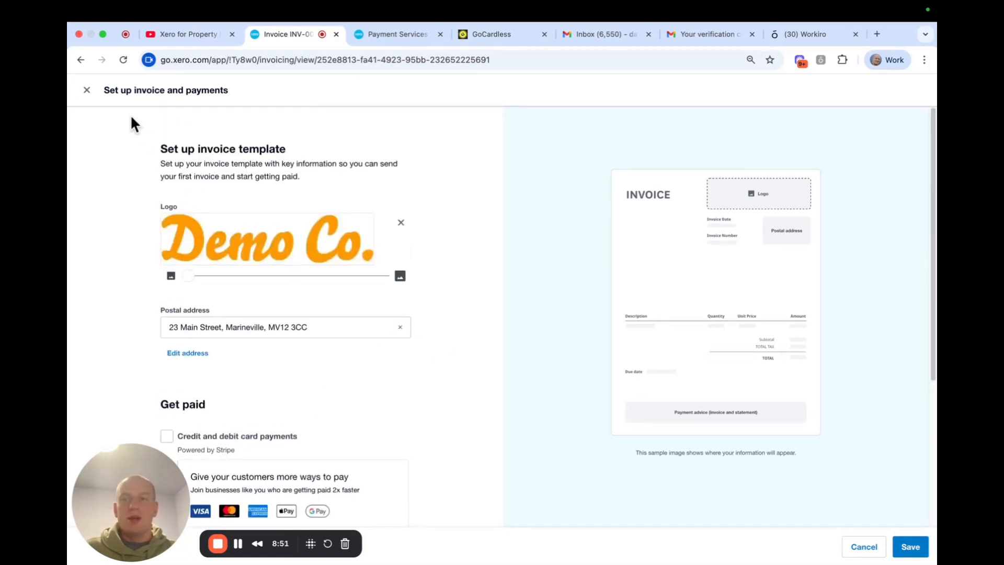
click(87, 90)
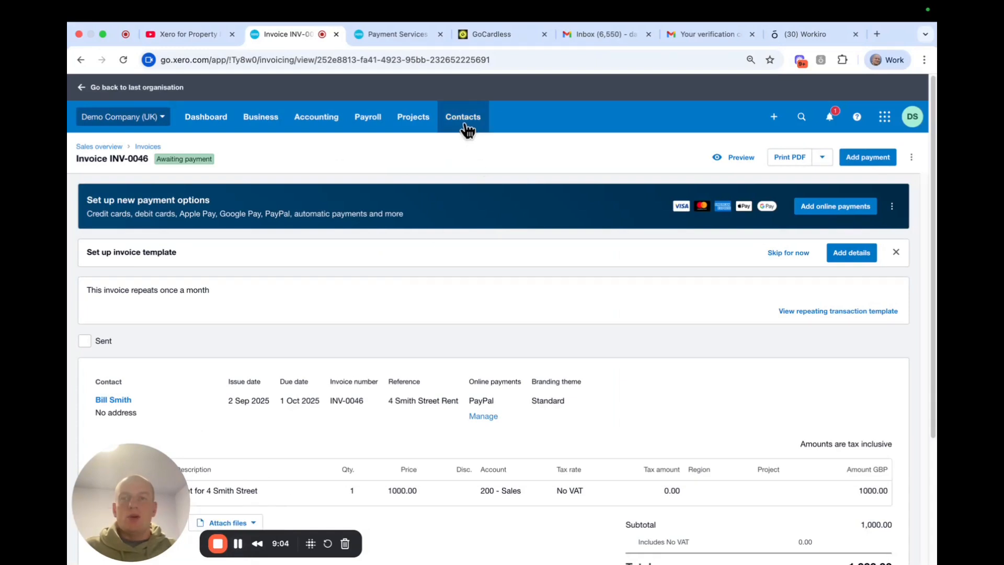
click(254, 119)
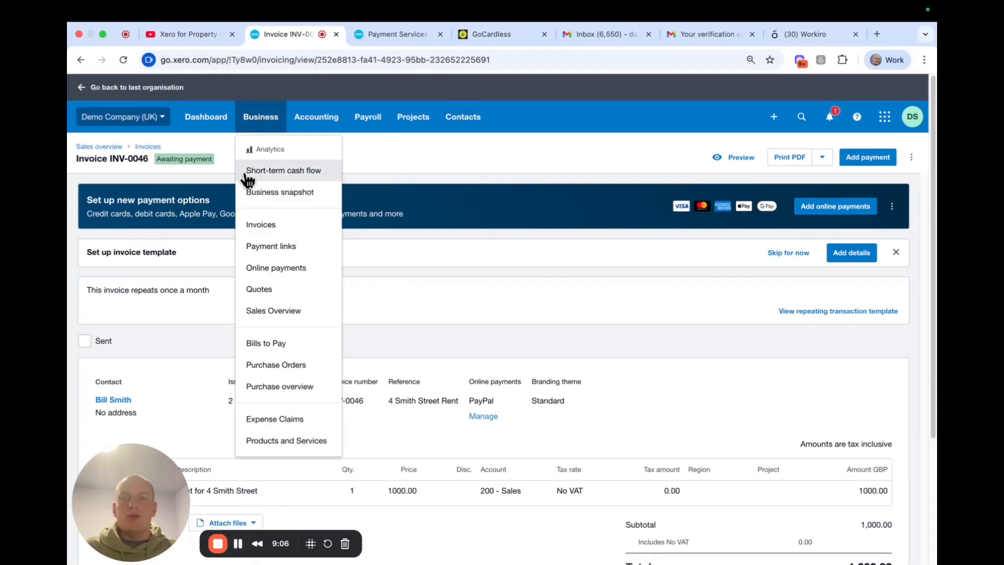
Open the customer Statements page for 1–31 Aug 2025 and dismiss the online statements notification
click(300, 228)
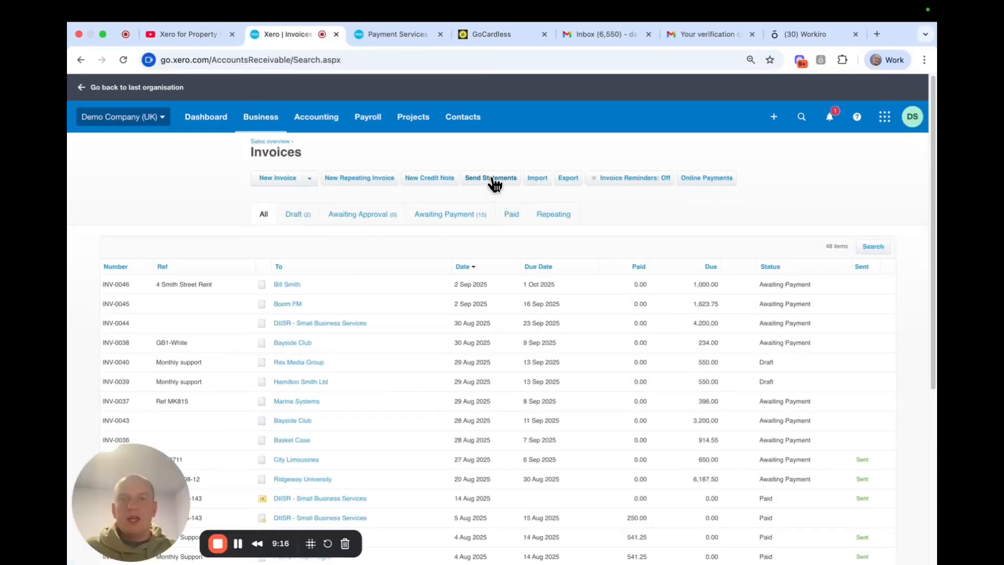
click(493, 179)
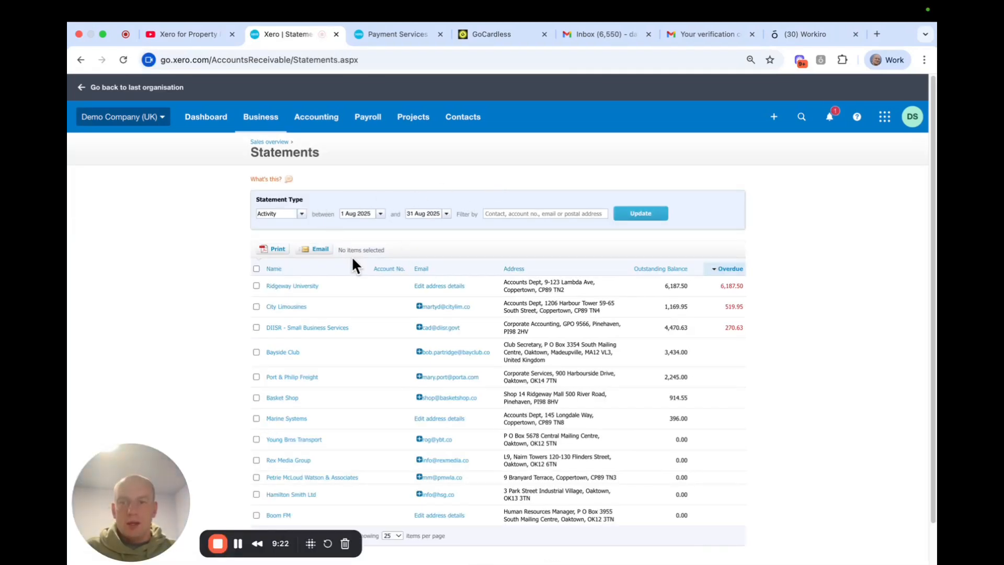
scroll(391, 271, down, 2)
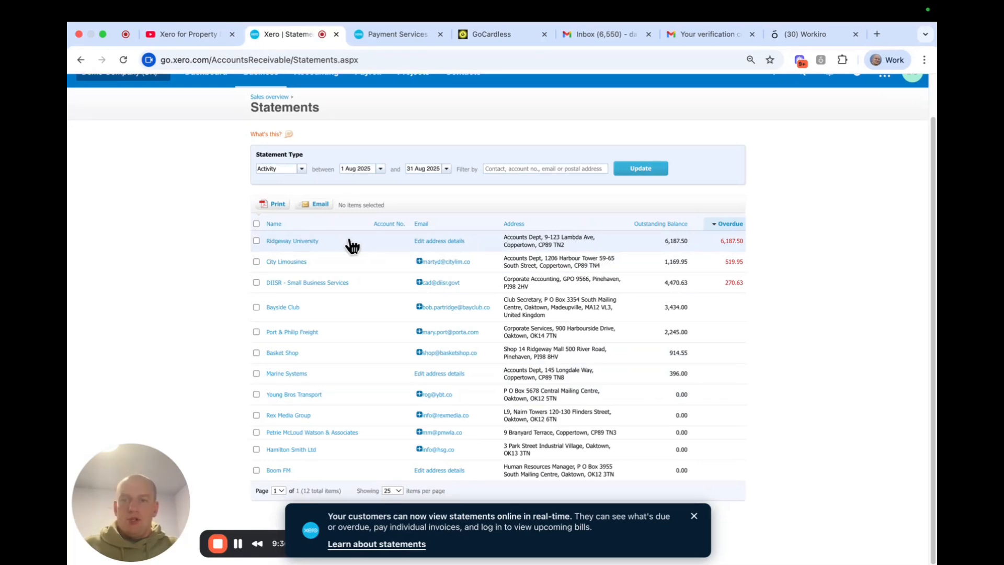
click(695, 517)
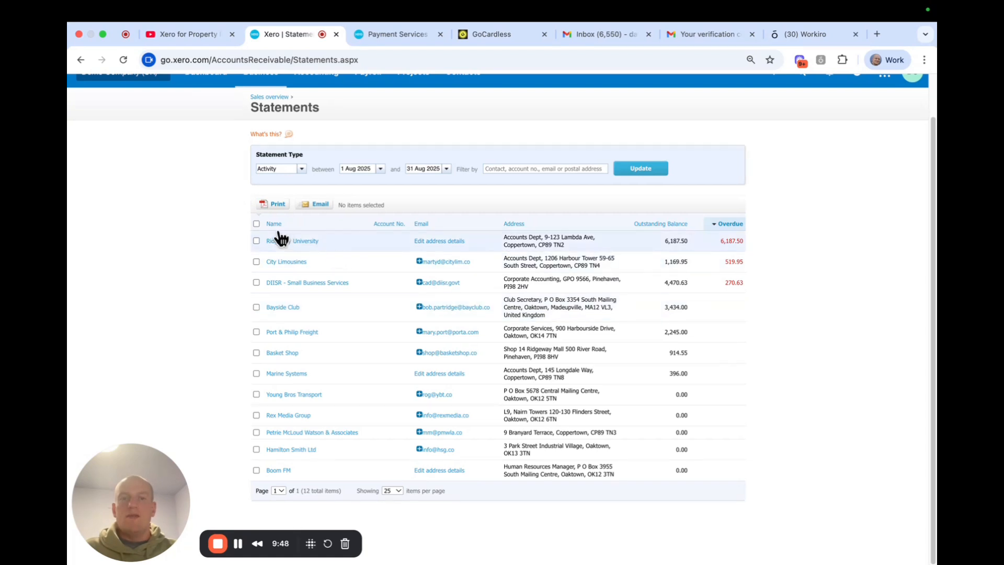
Return to the full invoices list from the Business menu
scroll(276, 230, up, 2)
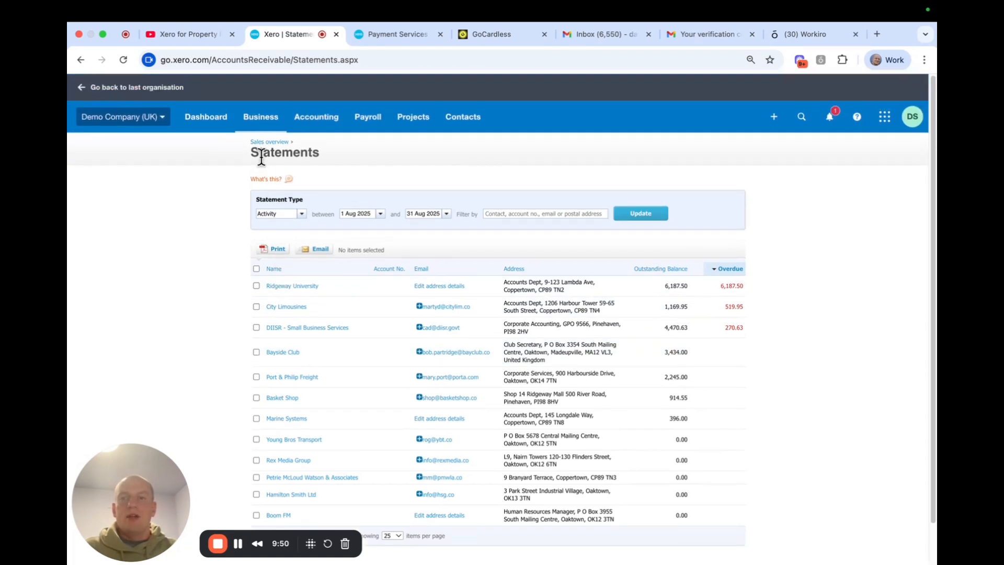
click(263, 120)
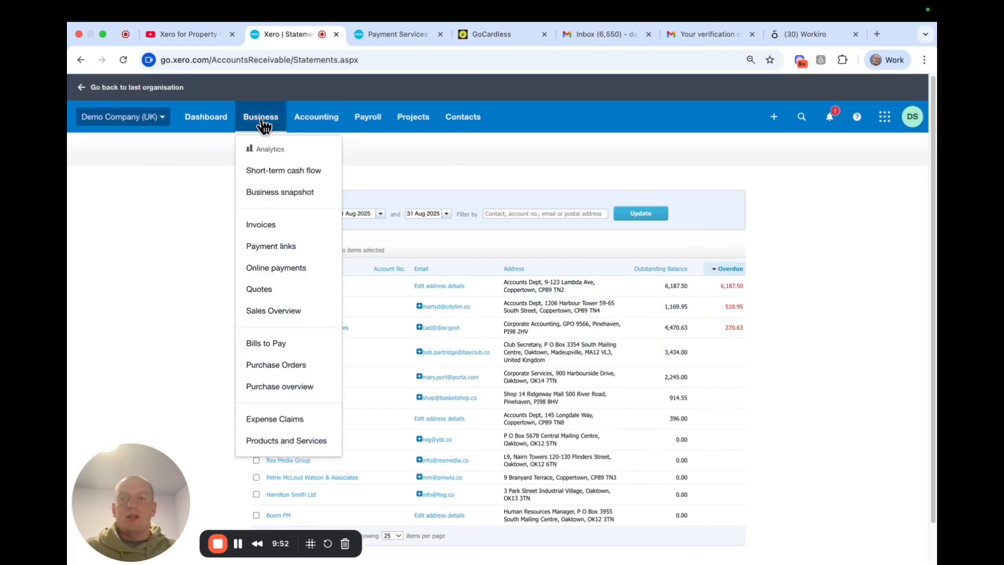
click(280, 223)
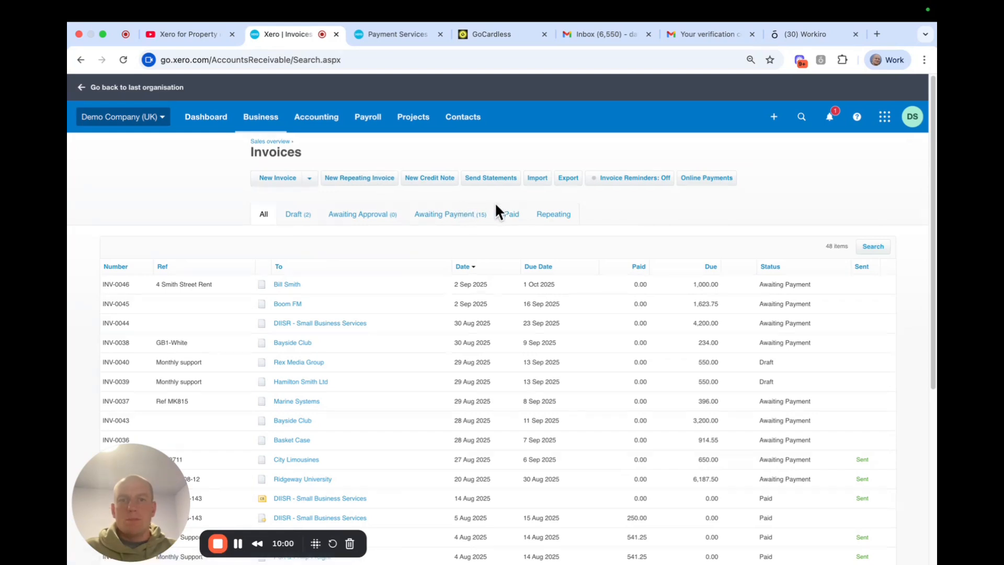
Switch Invoice Reminders from Off by ticking 'Email customers when an invoice is...' for 7, 14 and 21 days overdue
click(621, 184)
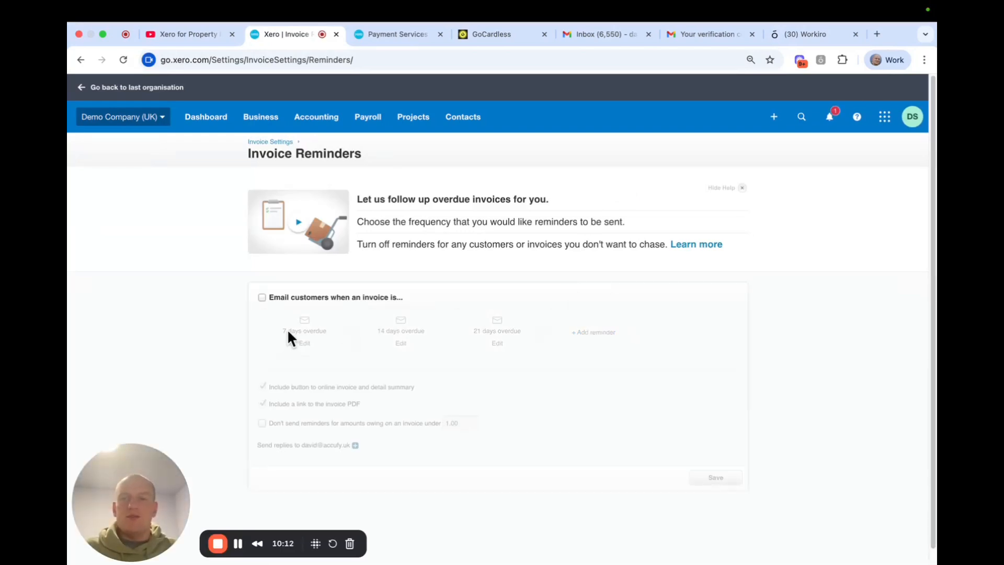
click(261, 296)
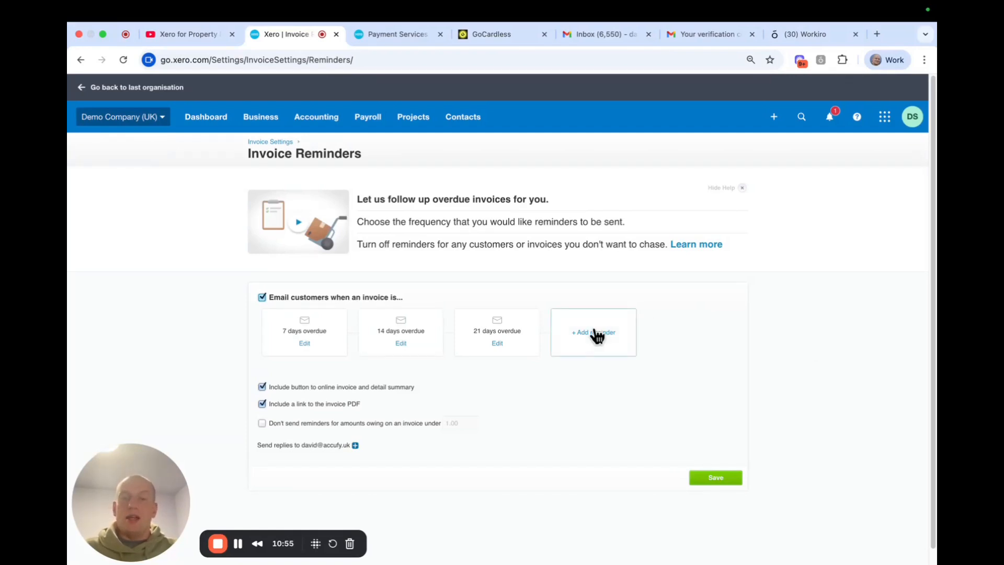
scroll(751, 345, down, 1)
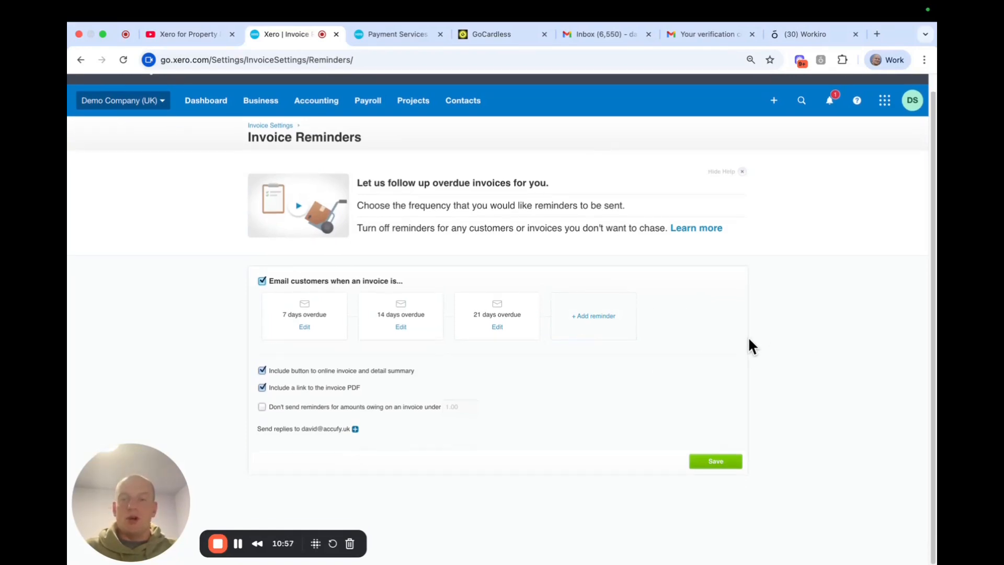